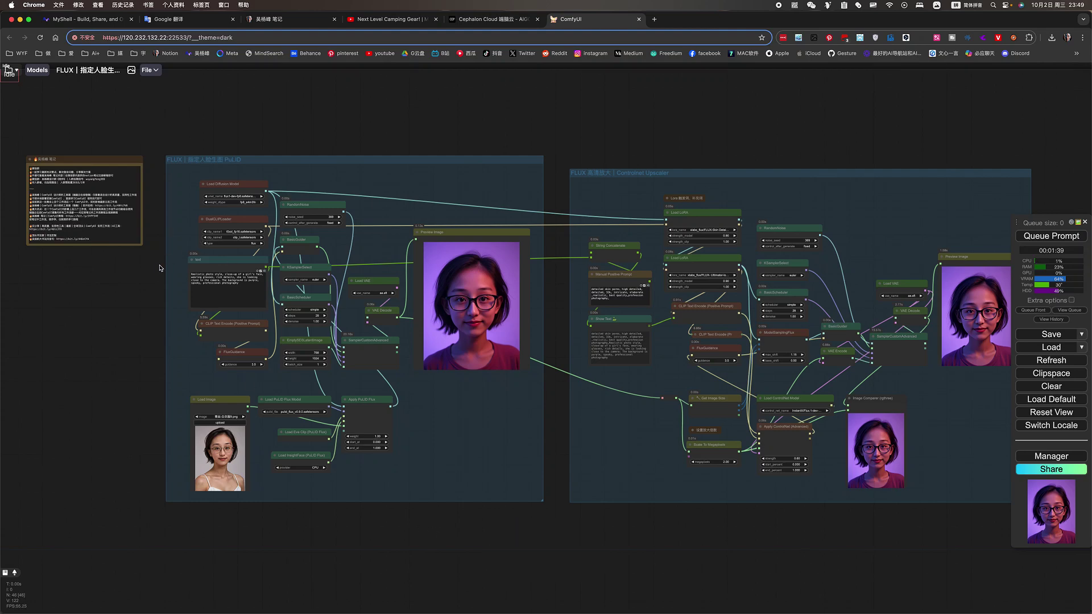
- Zoom and pan around the FLUX PuLID workflow to bring the preview portrait into view
scroll(161, 268, "up", 4)
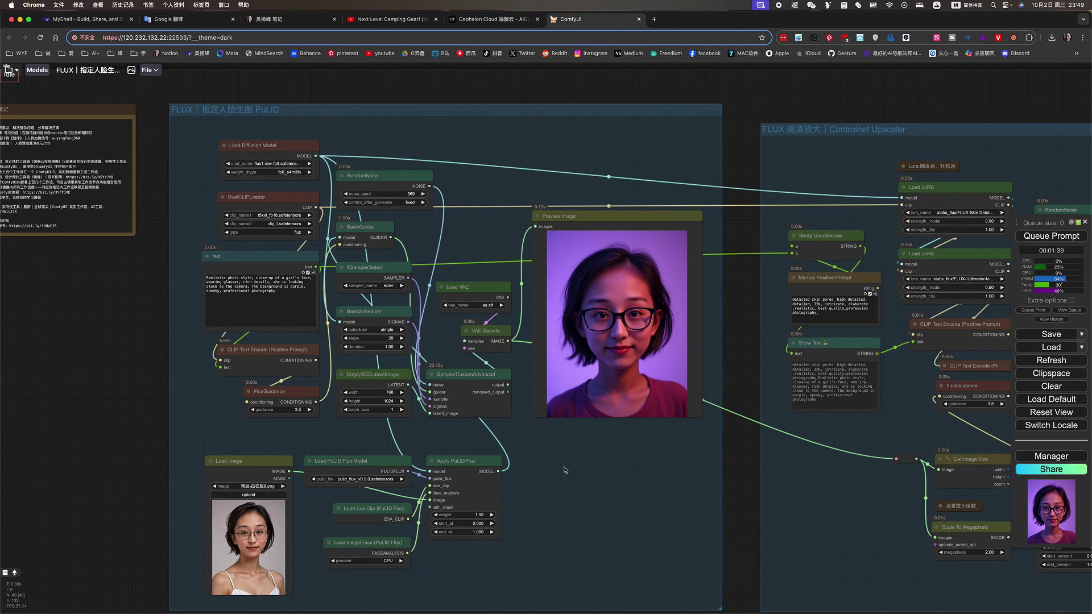
scroll(564, 469, "up", 5)
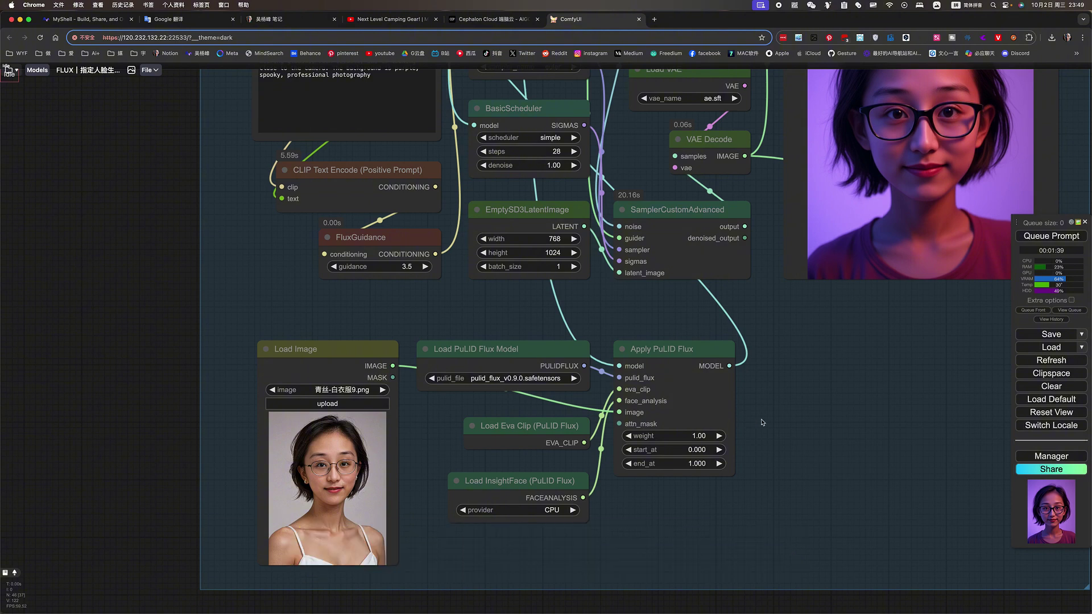
scroll(761, 422, "down", 3)
scroll(679, 422, "down", 3)
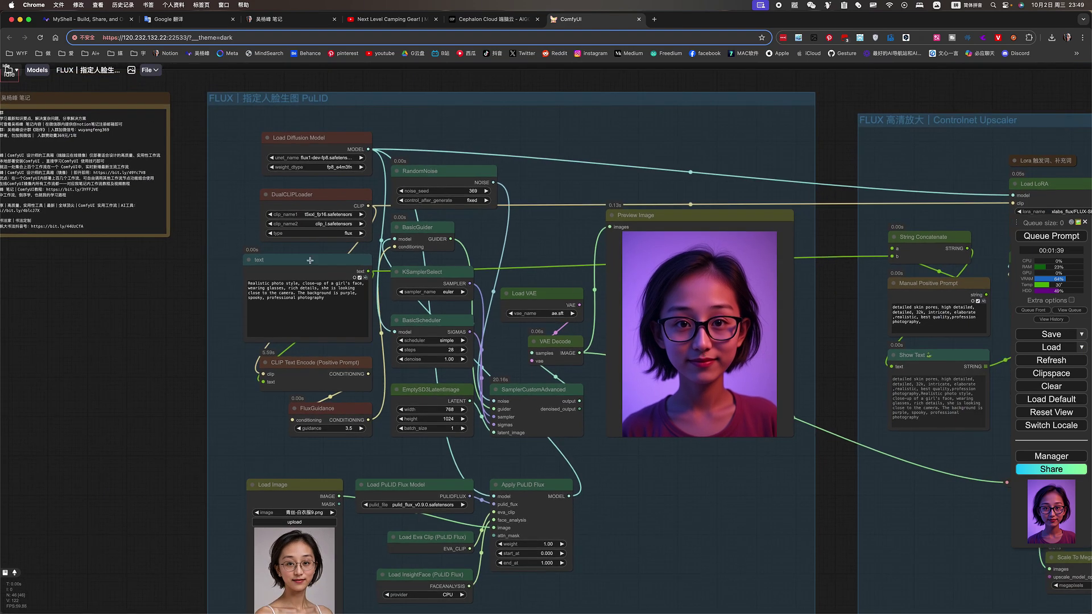
scroll(268, 269, "up", 4)
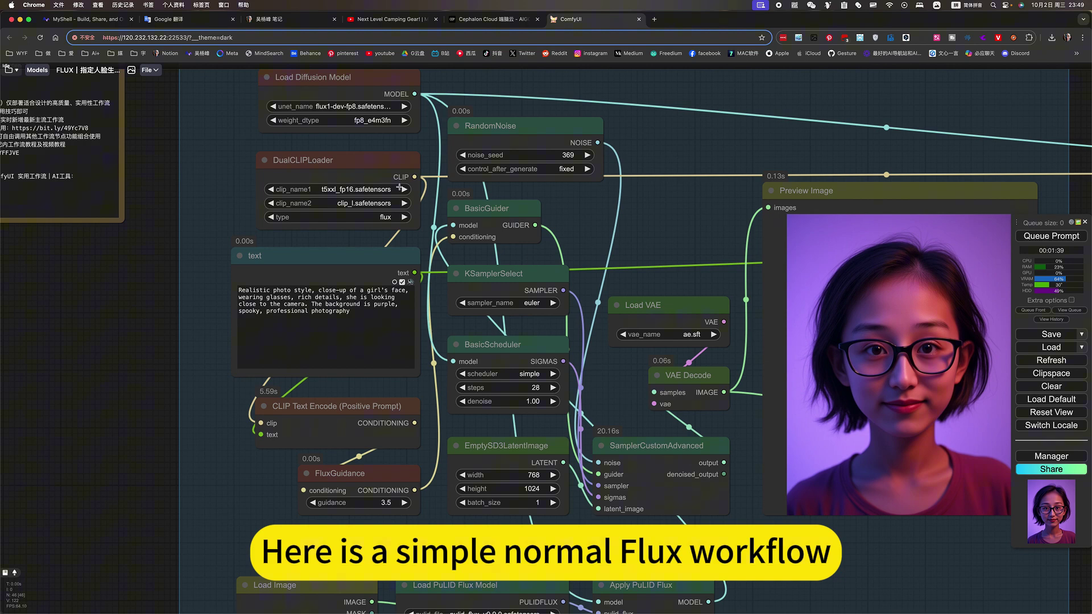
left_click_drag(628, 259, 572, 295)
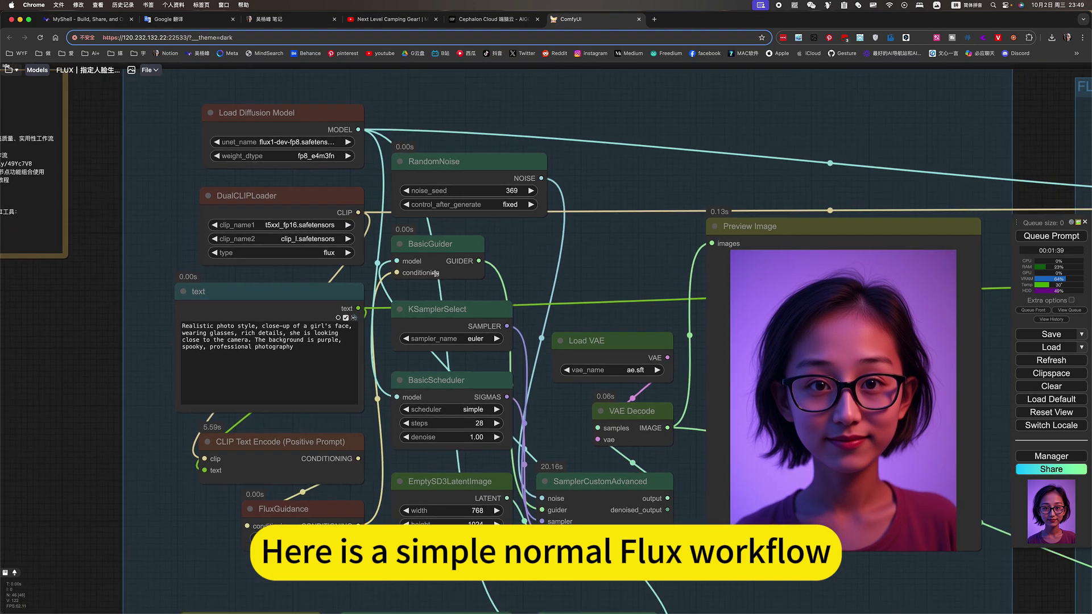
left_click_drag(624, 268, 479, 237)
scroll(733, 425, "up", 2)
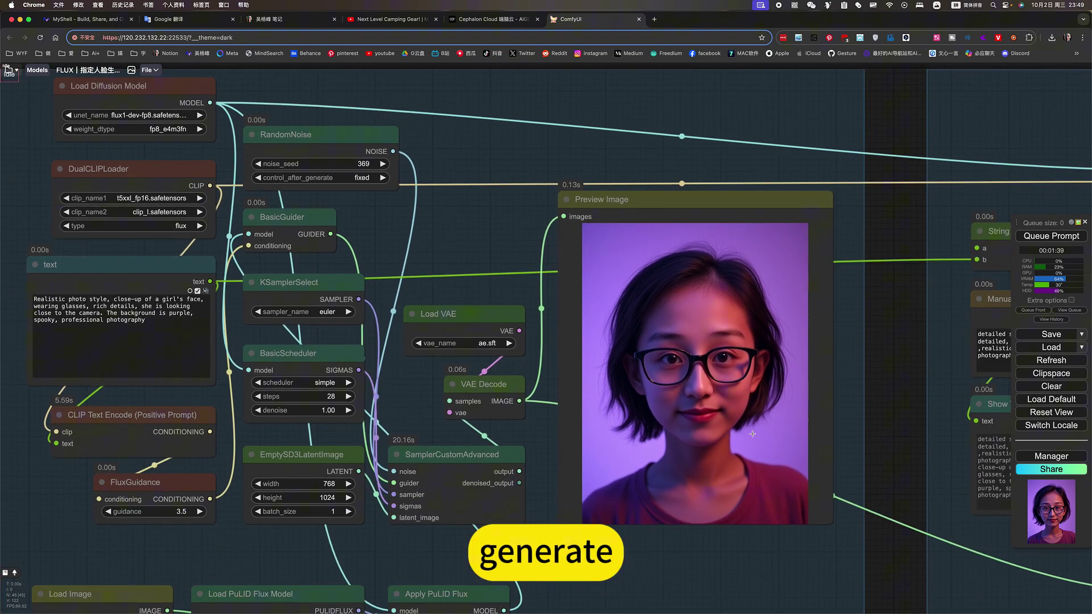
scroll(732, 426, "up", 4)
scroll(672, 378, "down", 6)
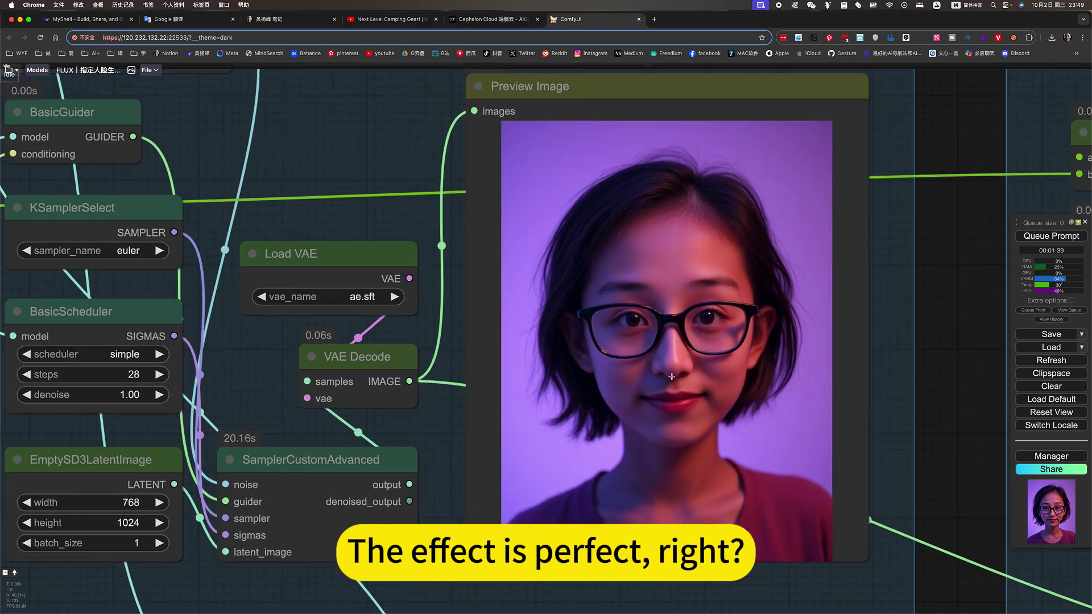
scroll(671, 380, "down", 5)
- Frame the FLUX and upscaler groups and select the notes panel at top-left for deletion
left_click_drag(271, 556, 366, 433)
scroll(408, 445, "up", 6)
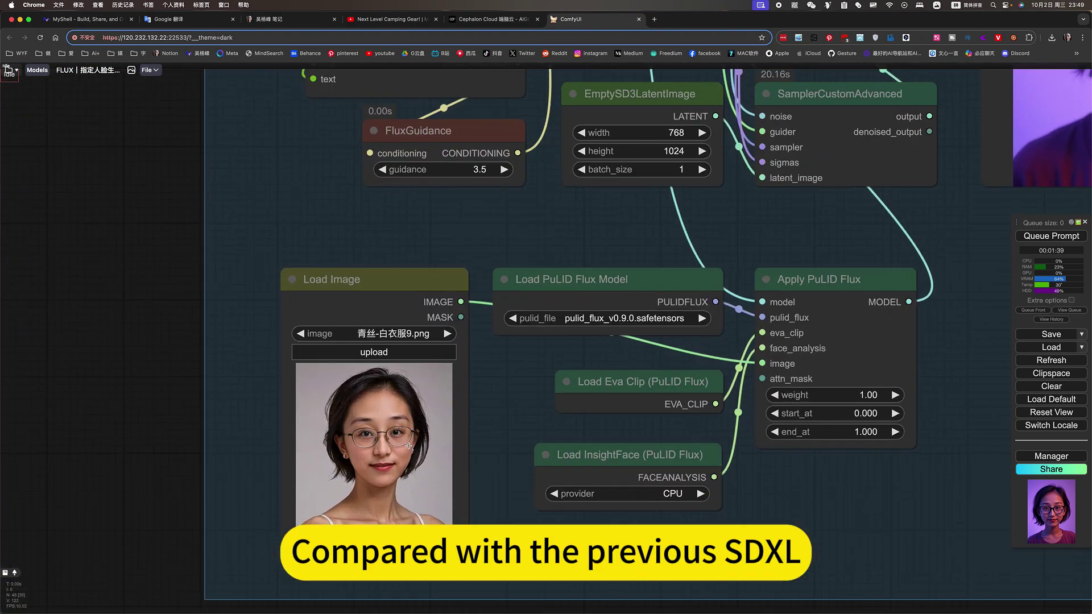
scroll(409, 445, "down", 6)
left_click_drag(670, 433, 645, 459)
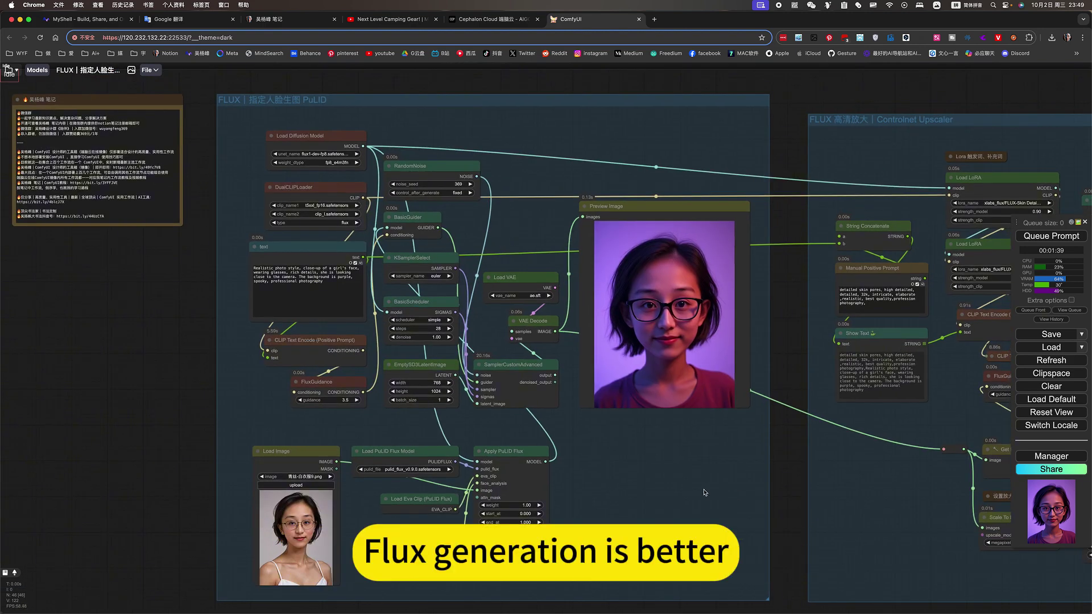
left_click(153, 103)
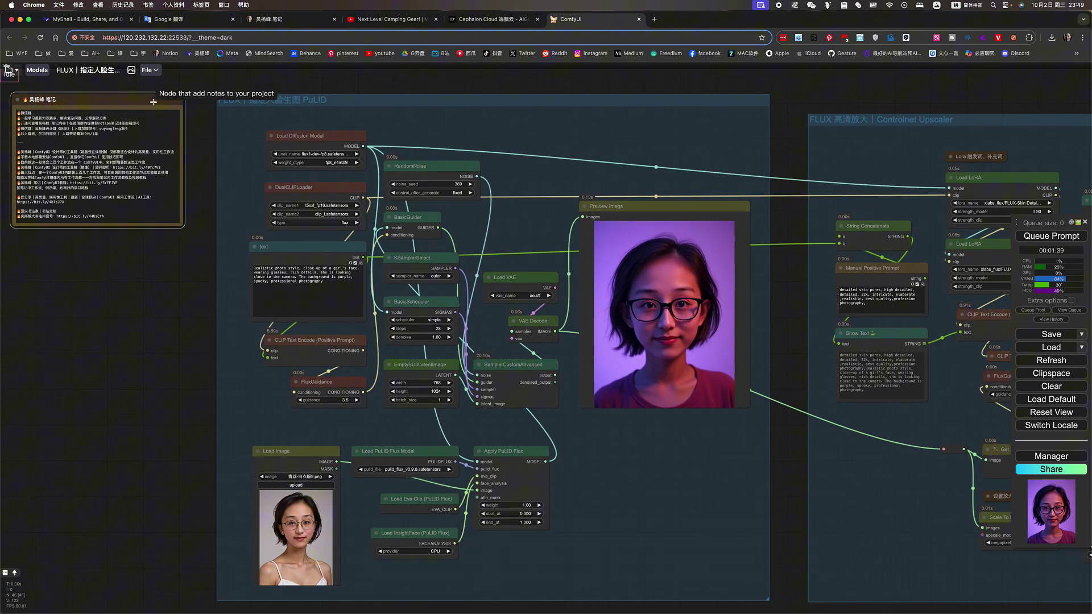
key("Delete")
left_click_drag(566, 470, 497, 475)
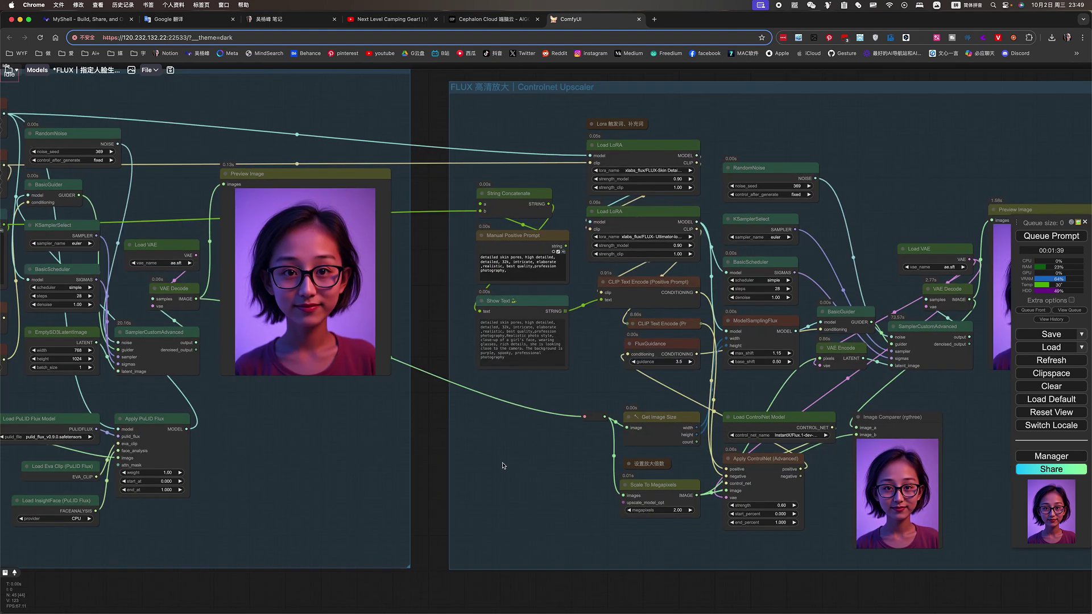
scroll(502, 466, "down", 5)
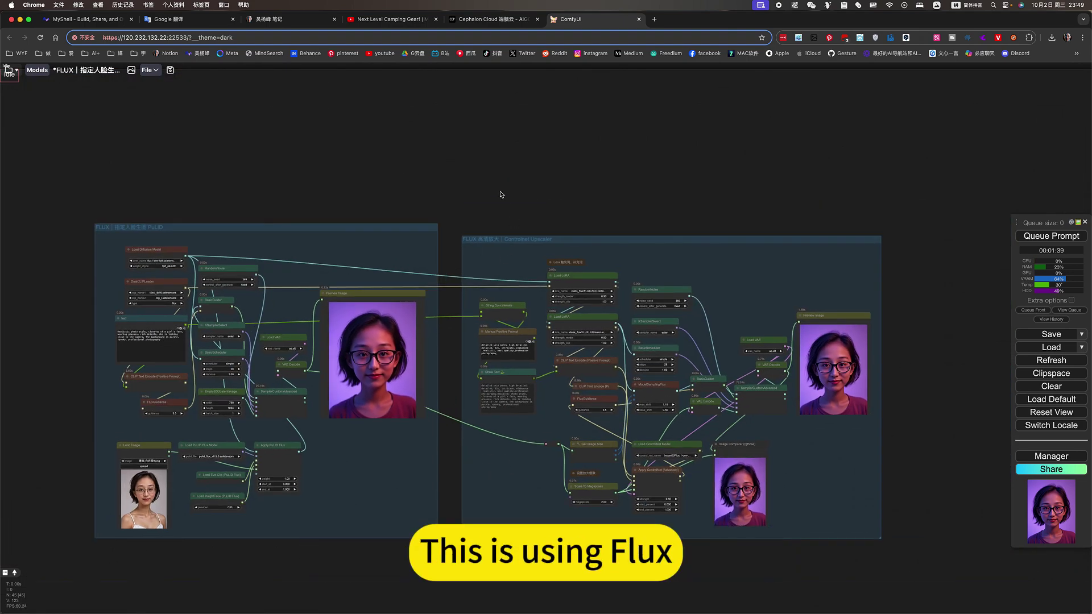
left_click_drag(500, 194, 572, 191)
scroll(665, 411, "up", 5)
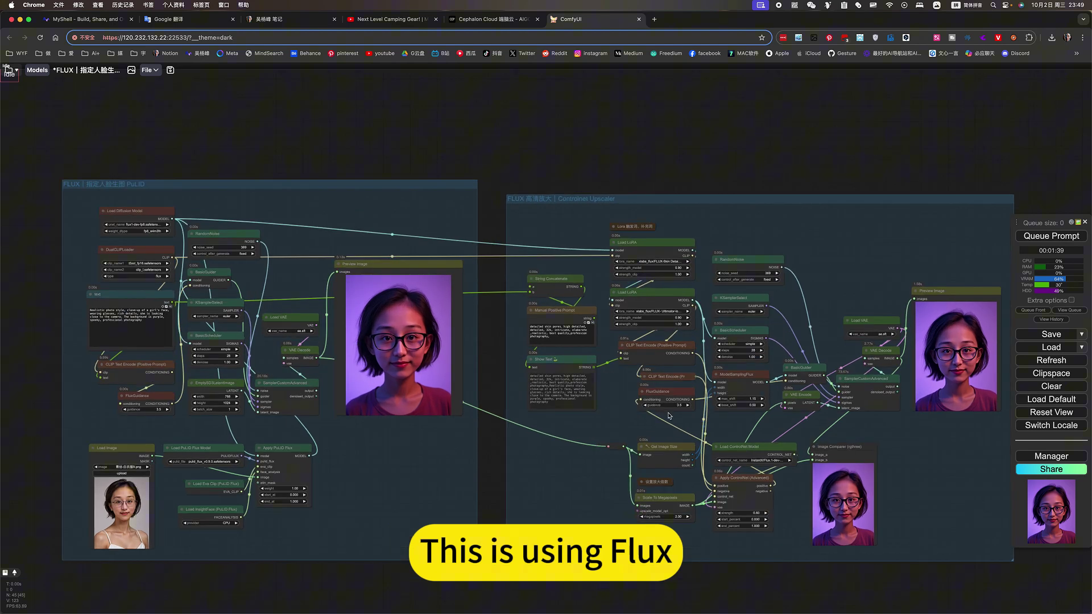
left_click(758, 459)
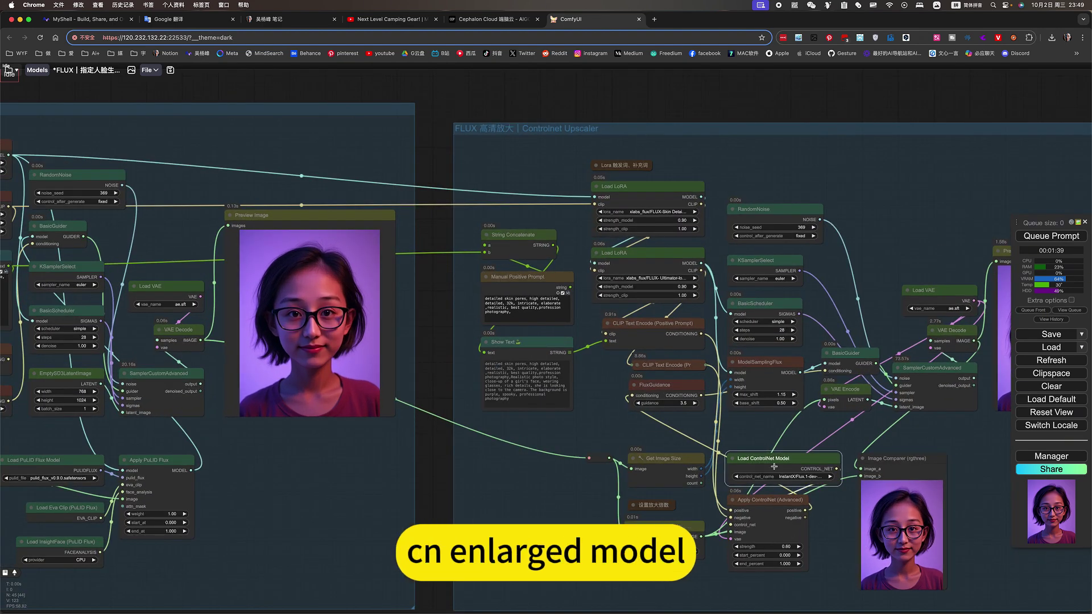
scroll(785, 468, "down", 5)
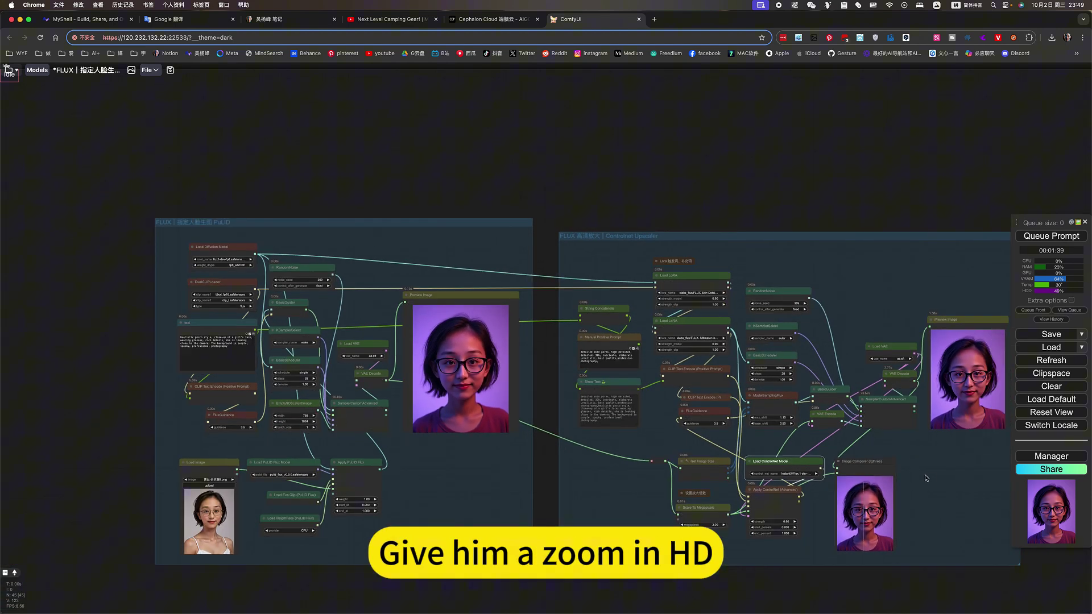
left_click_drag(915, 465, 742, 349)
scroll(677, 386, "up", 6)
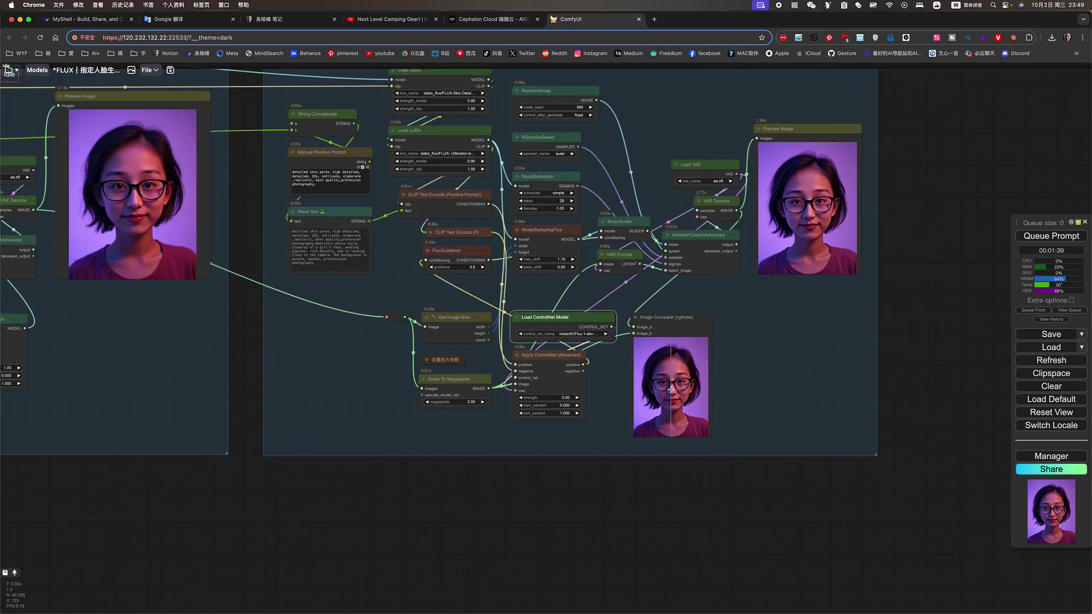
scroll(672, 393, "up", 10)
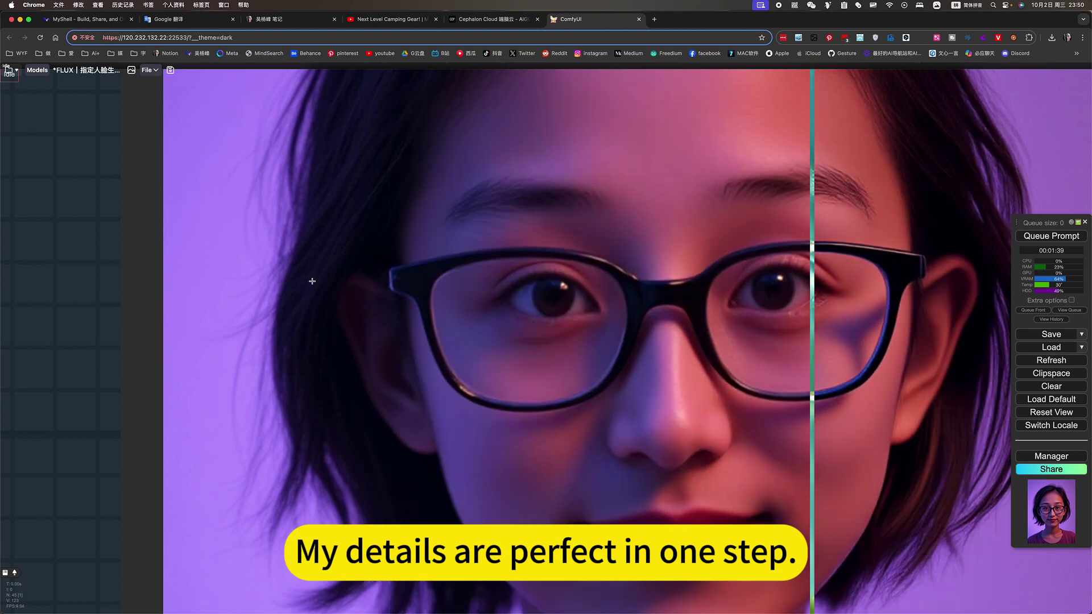
scroll(641, 307, "down", 5)
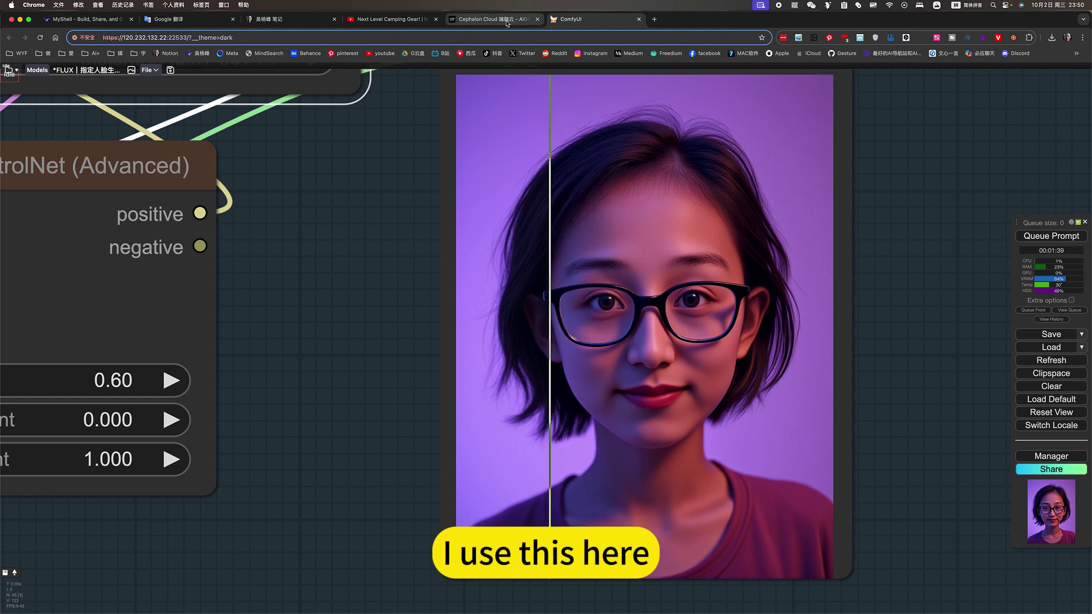
left_click(506, 20)
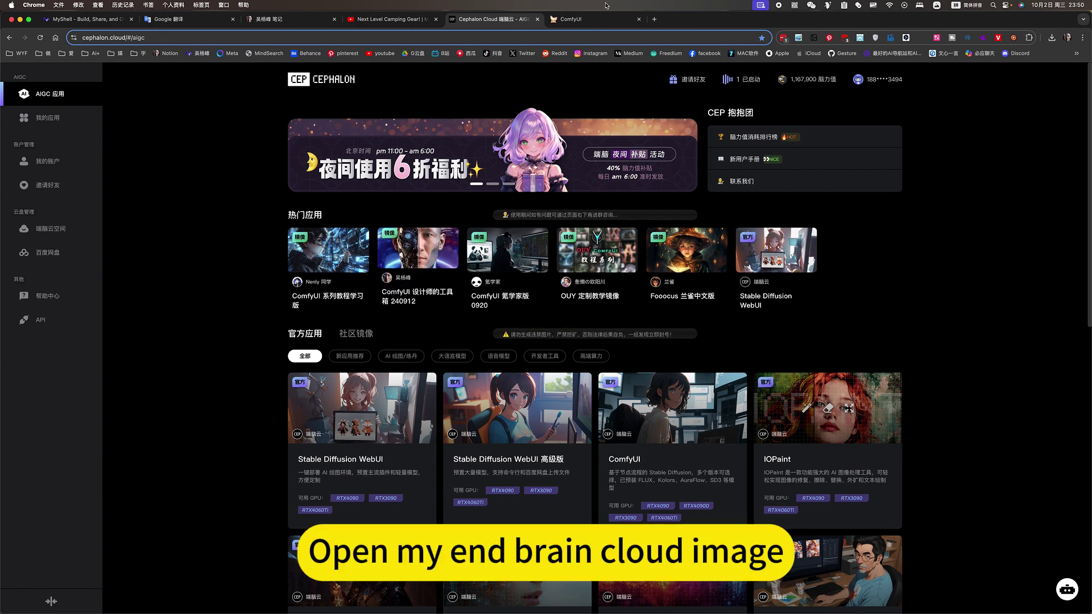
left_click(568, 19)
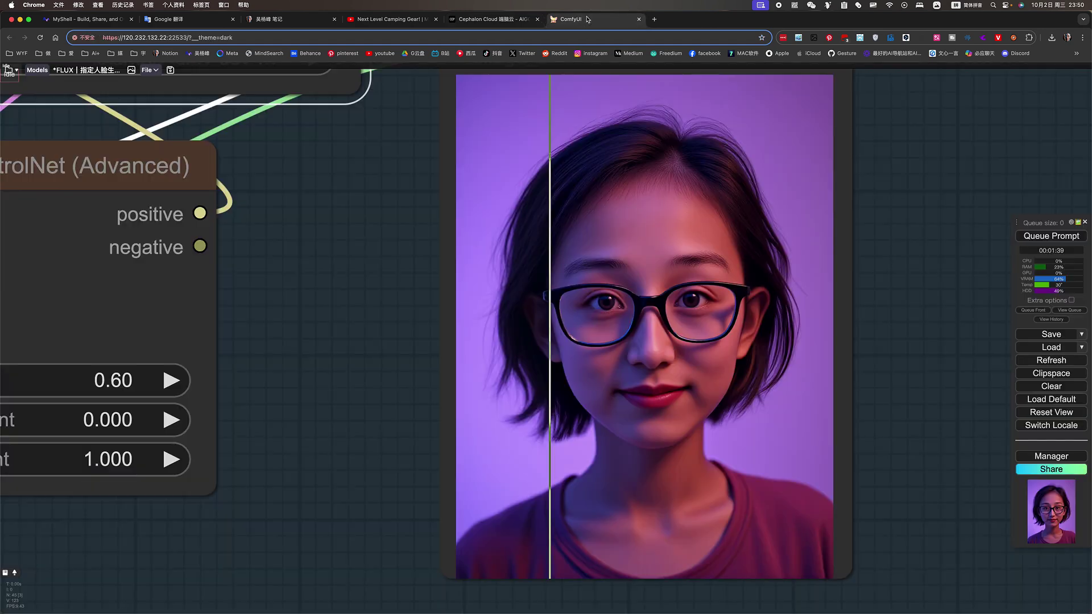
left_click(7, 70)
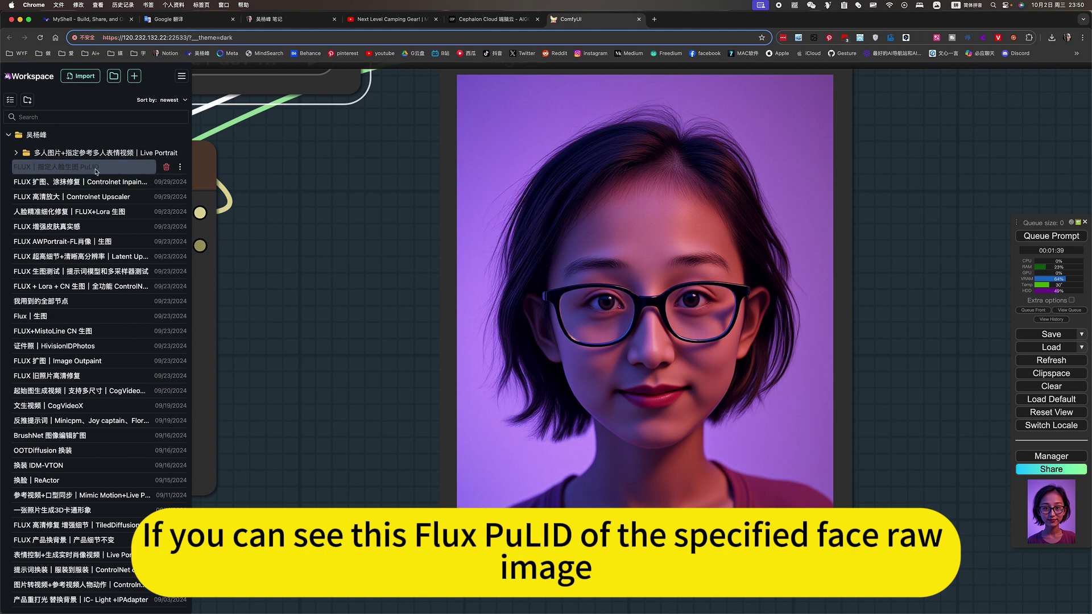
left_click(92, 171)
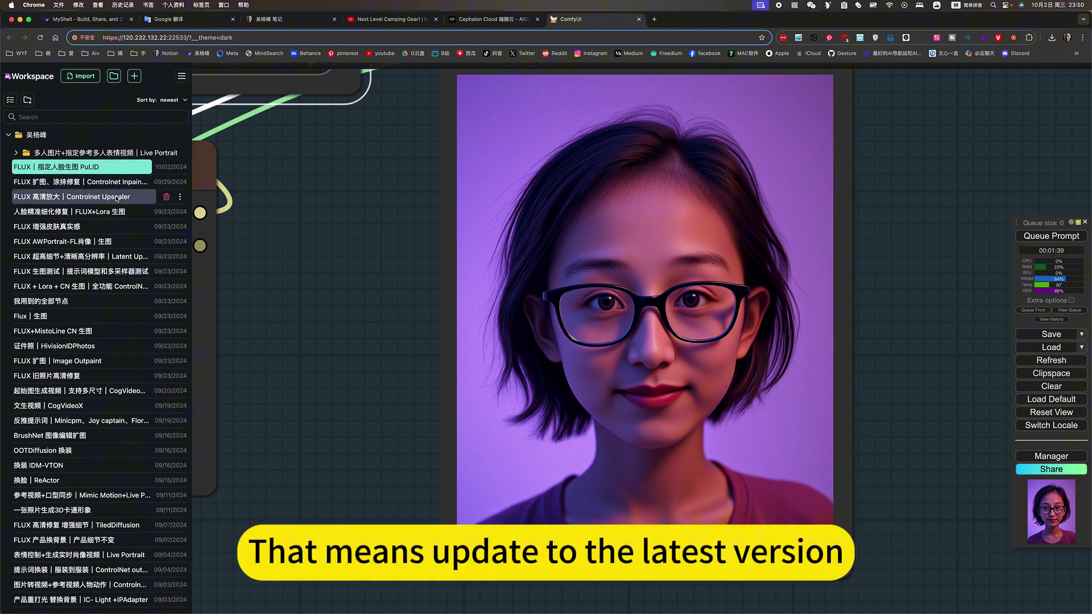
left_click(287, 246)
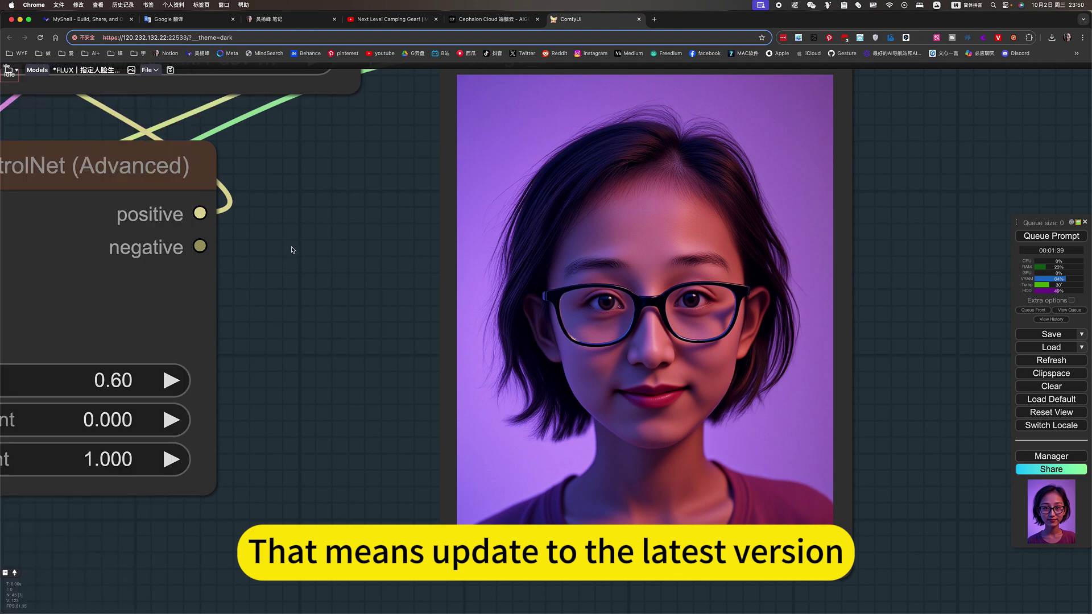
scroll(329, 258, "down", 5)
left_click(493, 25)
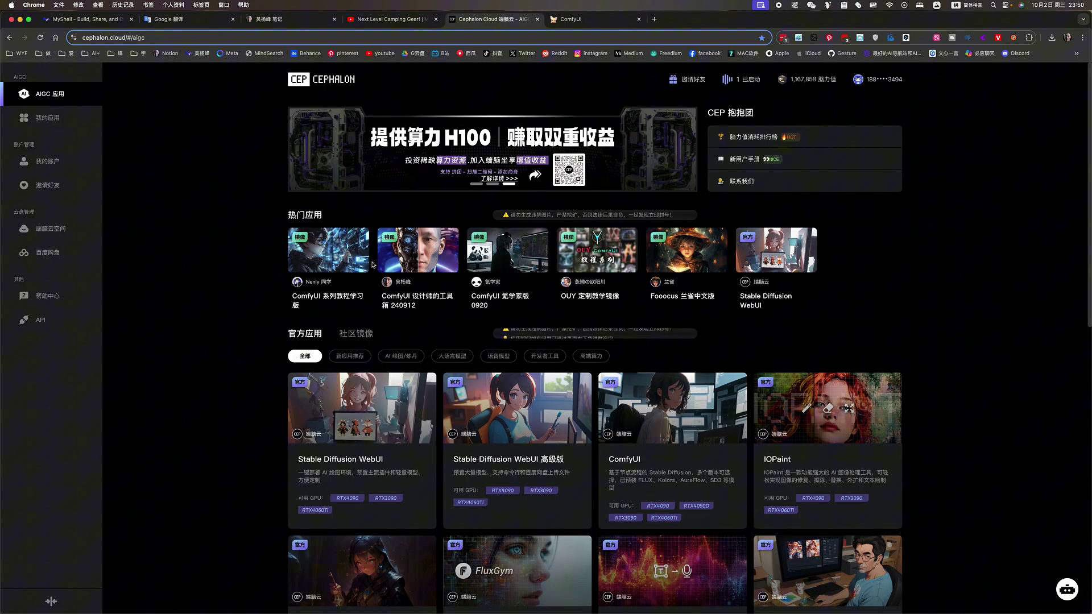
left_click(591, 19)
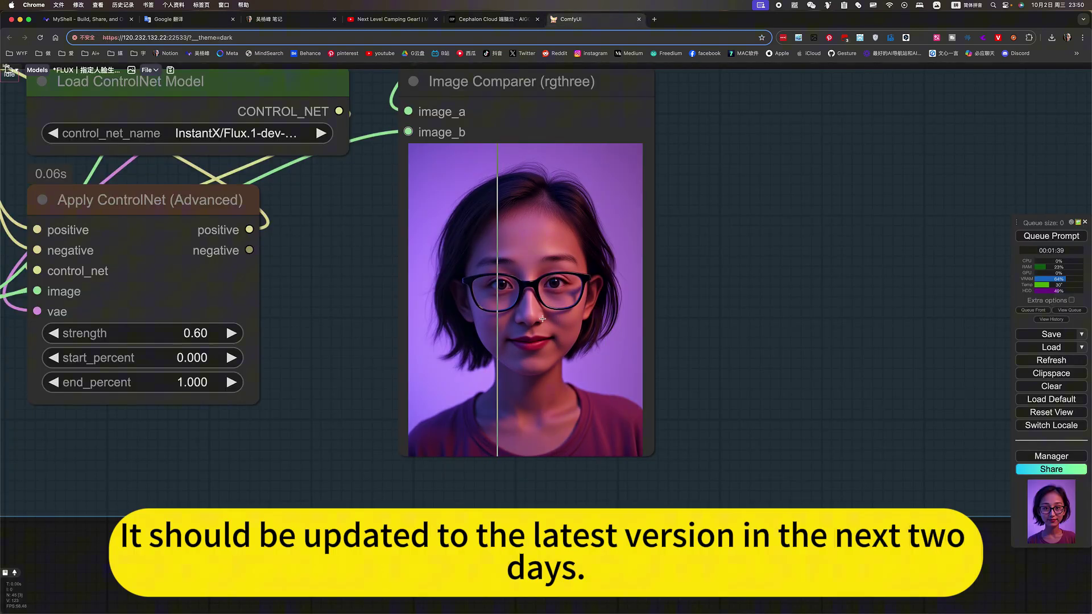
- Fit both node groups and the Image Comparer in view, then queue the workflow again
scroll(327, 273, "down", 3)
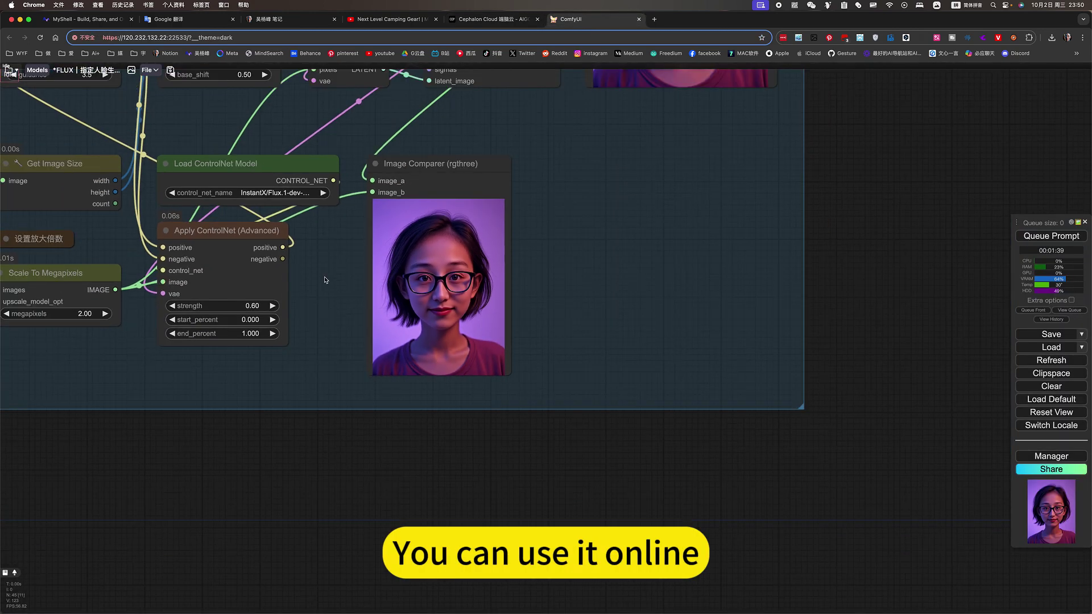
left_click_drag(348, 290, 634, 370)
scroll(634, 370, "down", 5)
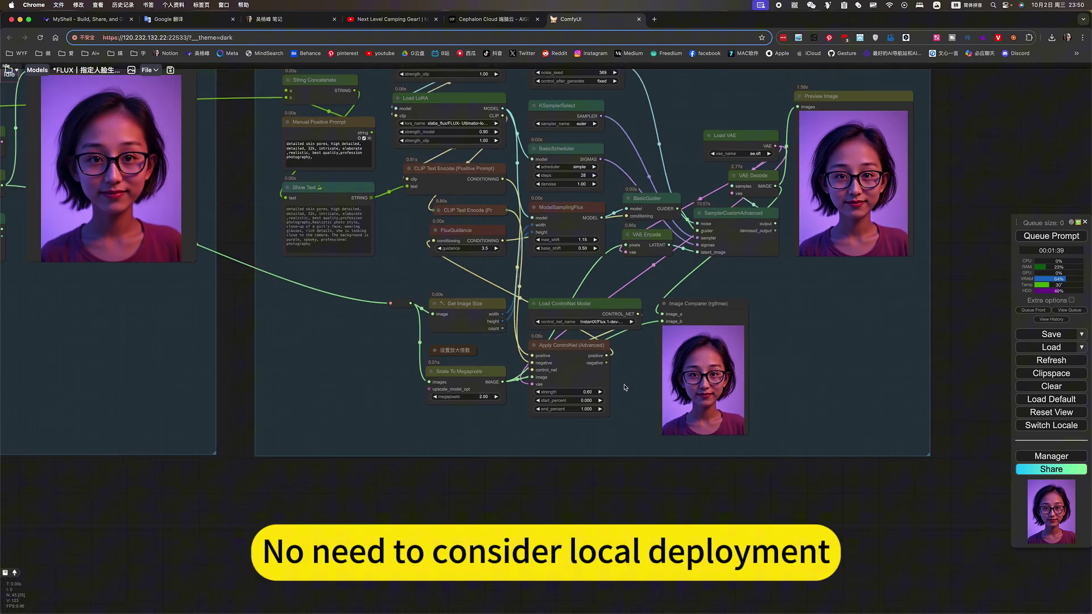
scroll(447, 476, "down", 5)
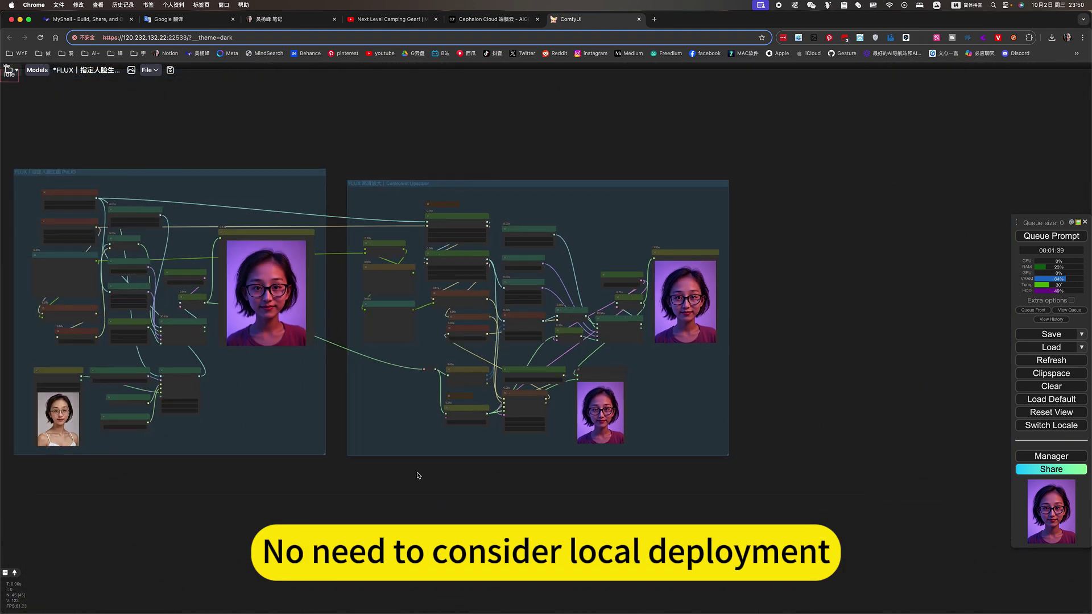
left_click_drag(419, 470, 639, 487)
scroll(336, 301, "up", 1)
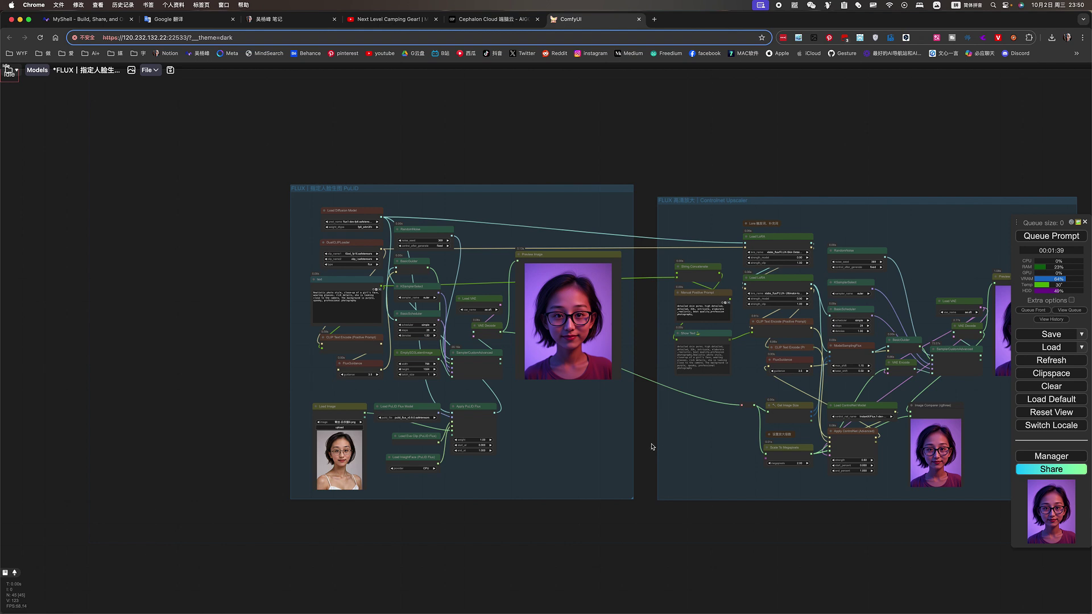
left_click_drag(652, 447, 575, 421)
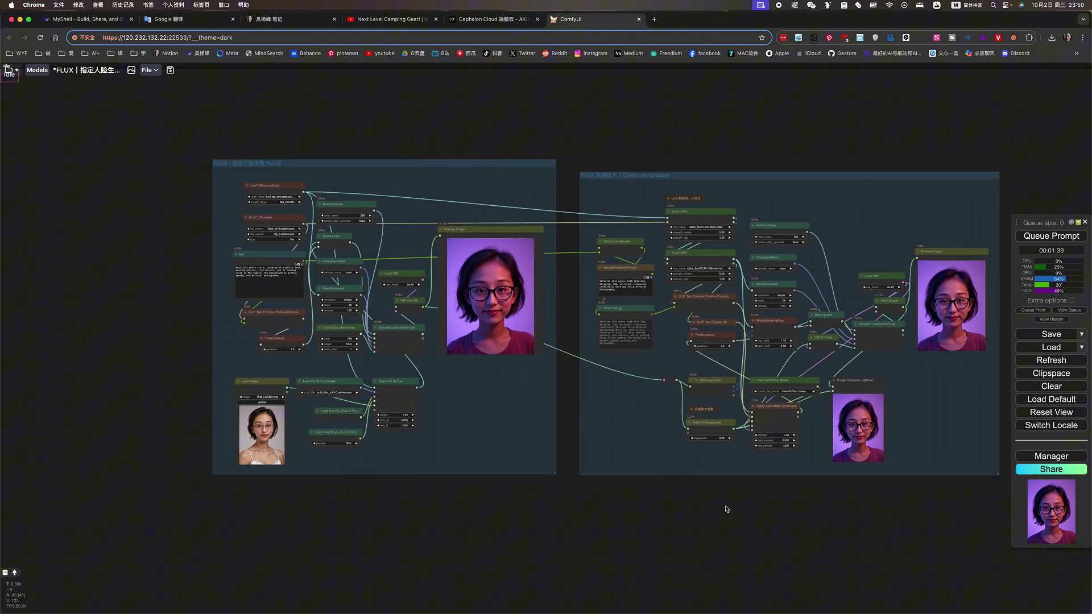
left_click_drag(726, 509, 677, 499)
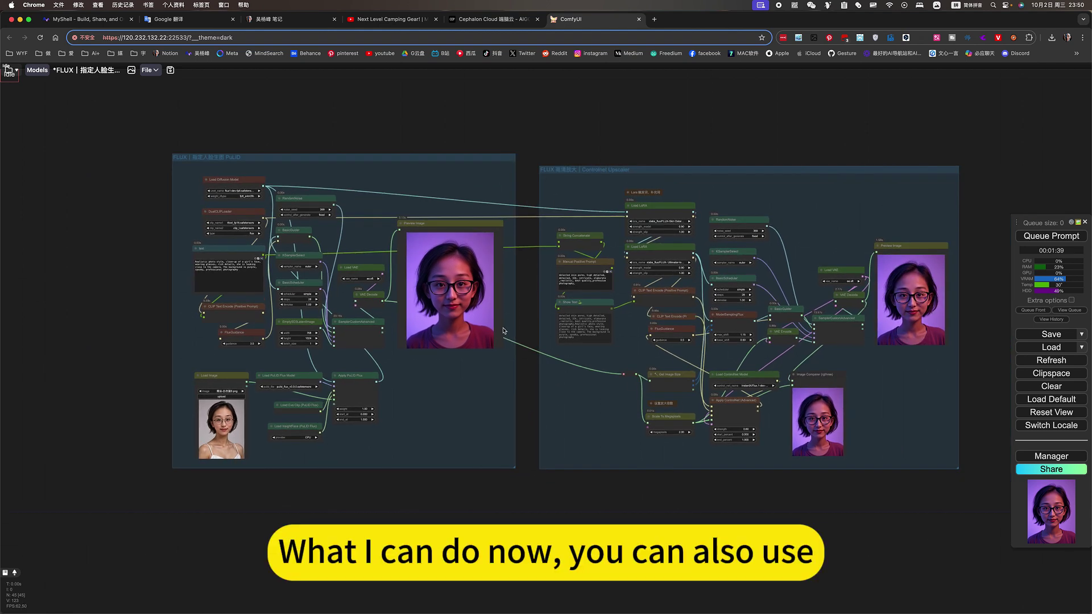
left_click(1051, 236)
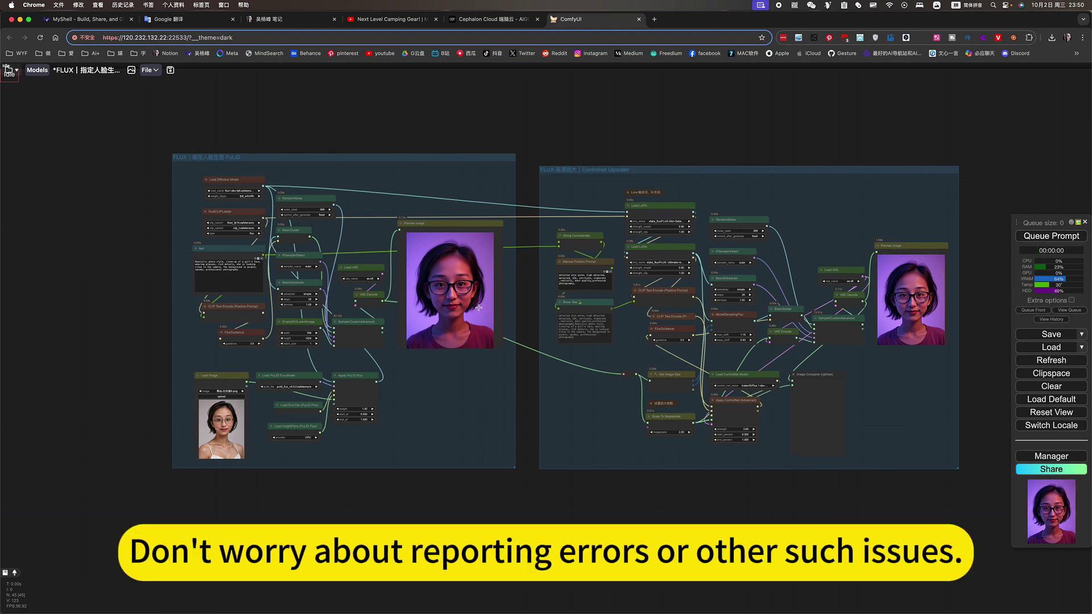
scroll(389, 325, "up", 3)
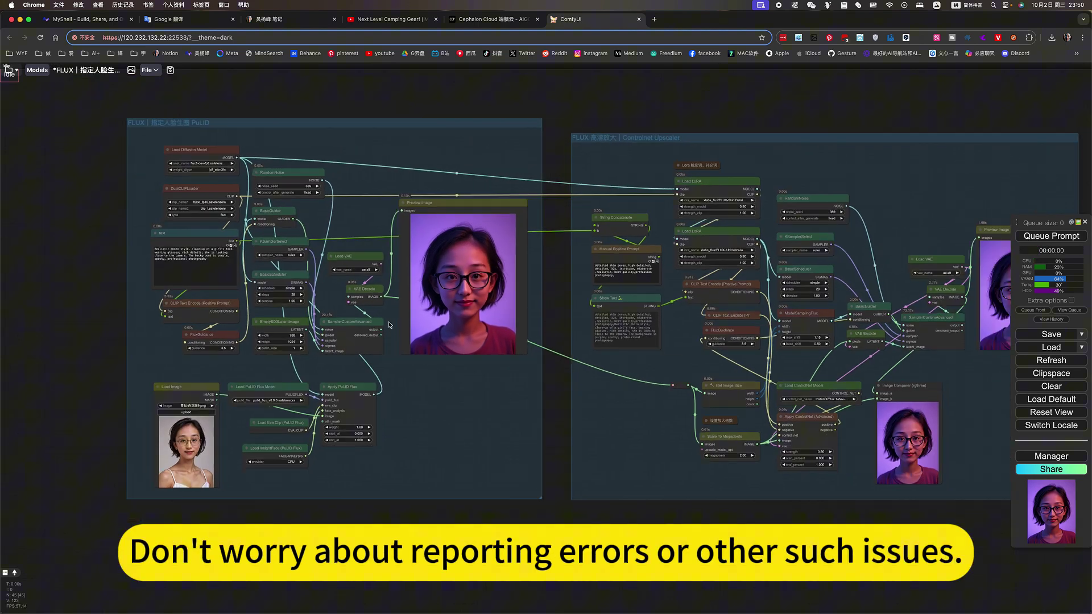
scroll(389, 325, "down", 1)
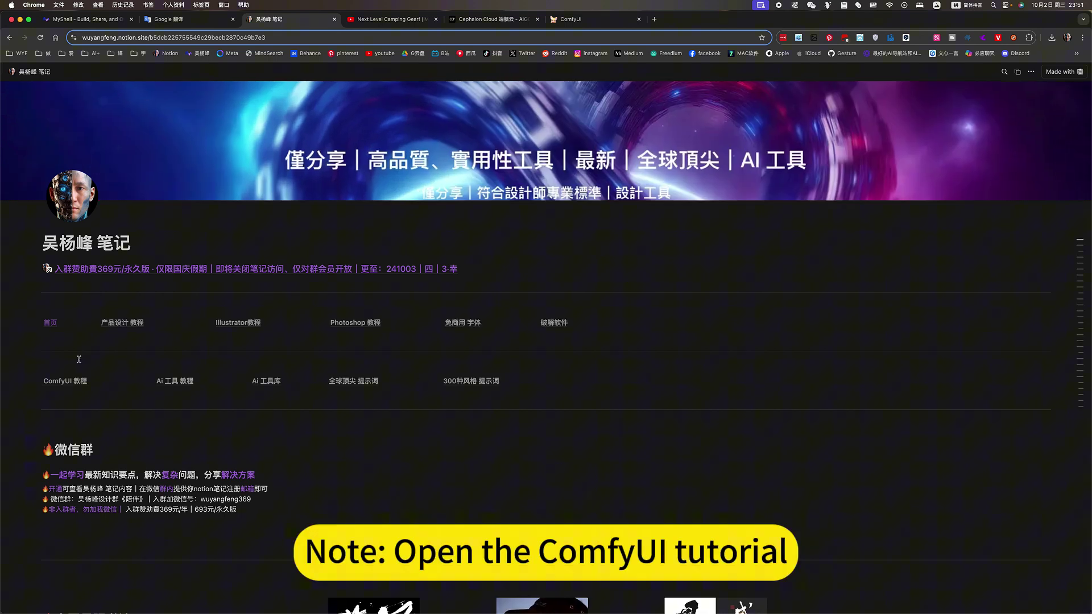
- Open the ComfyUI 教程 page from the Notion notes home and reload it
left_click(69, 384)
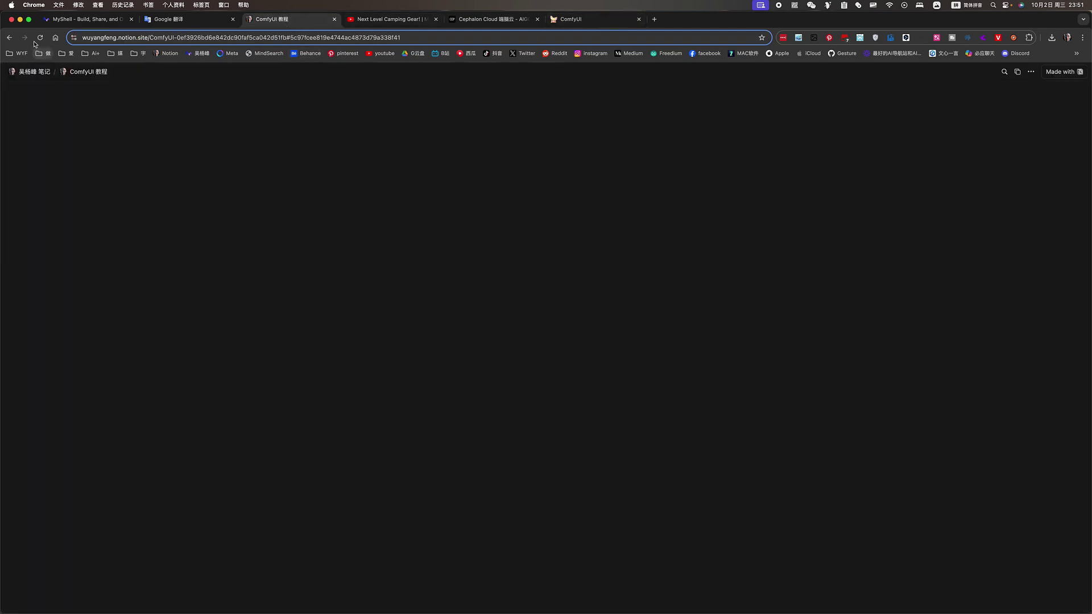
left_click(40, 37)
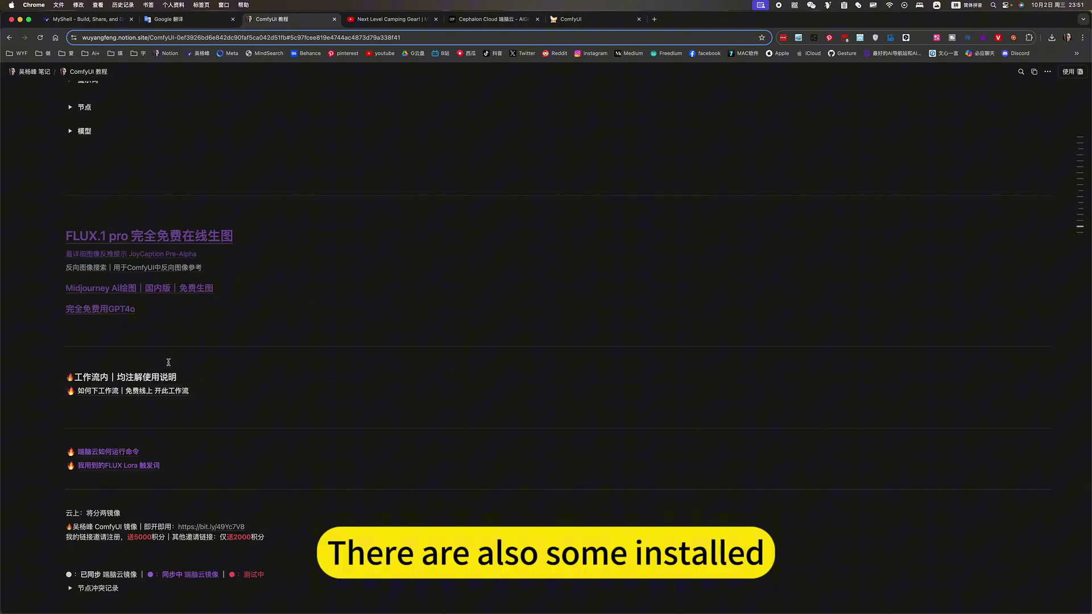
- Collapse the 视频版 toolbox, expand the 图像版 toolbox, and open FLUX PuLID's 下载设置
scroll(168, 364, "down", 6)
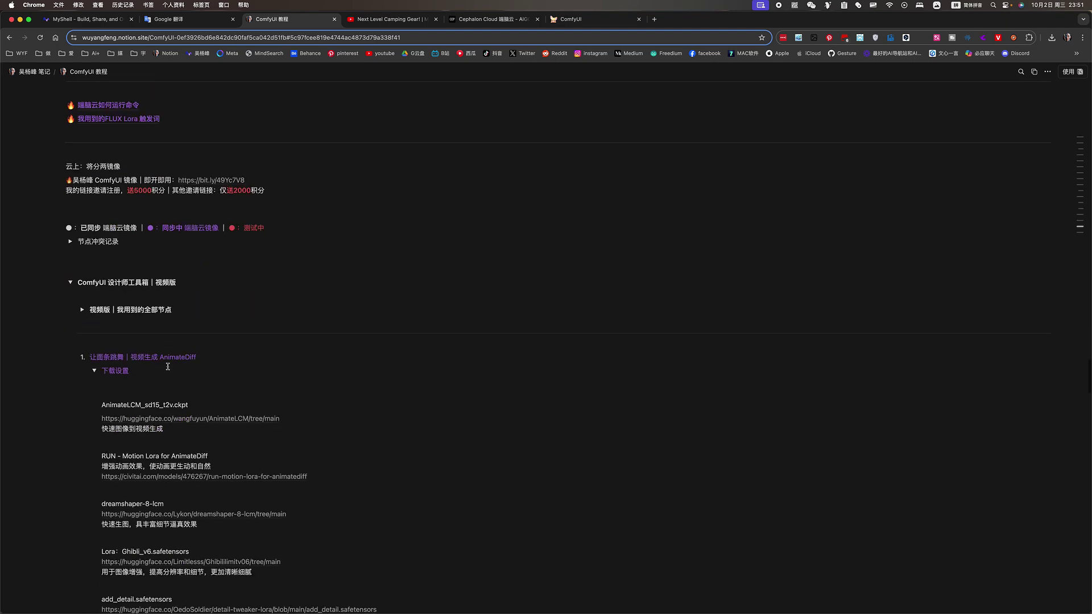
scroll(168, 366, "down", 3)
left_click(95, 209)
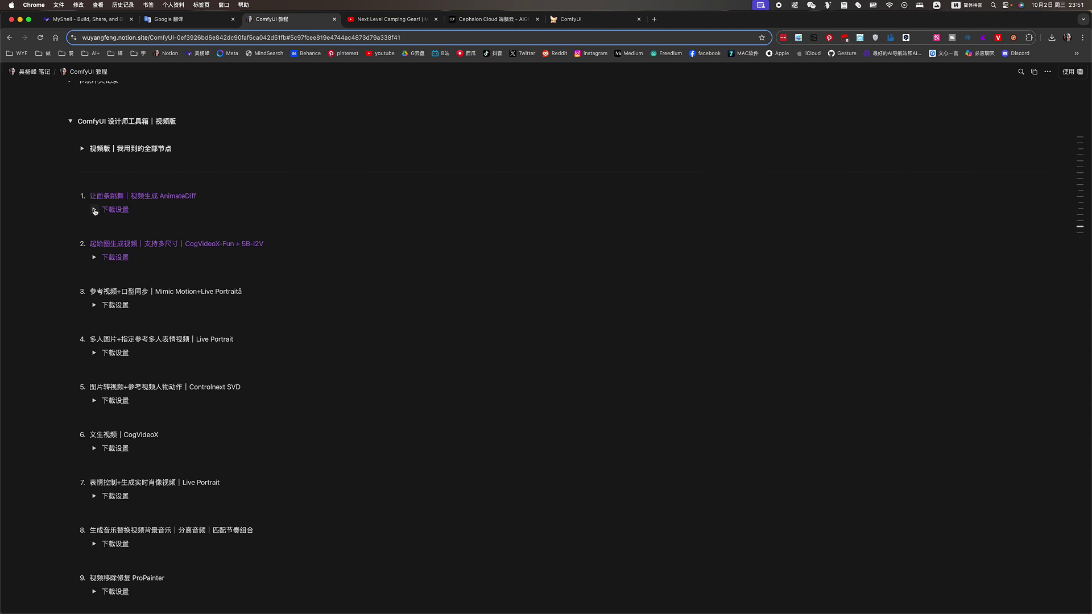
left_click(71, 122)
scroll(108, 364, "up", 2)
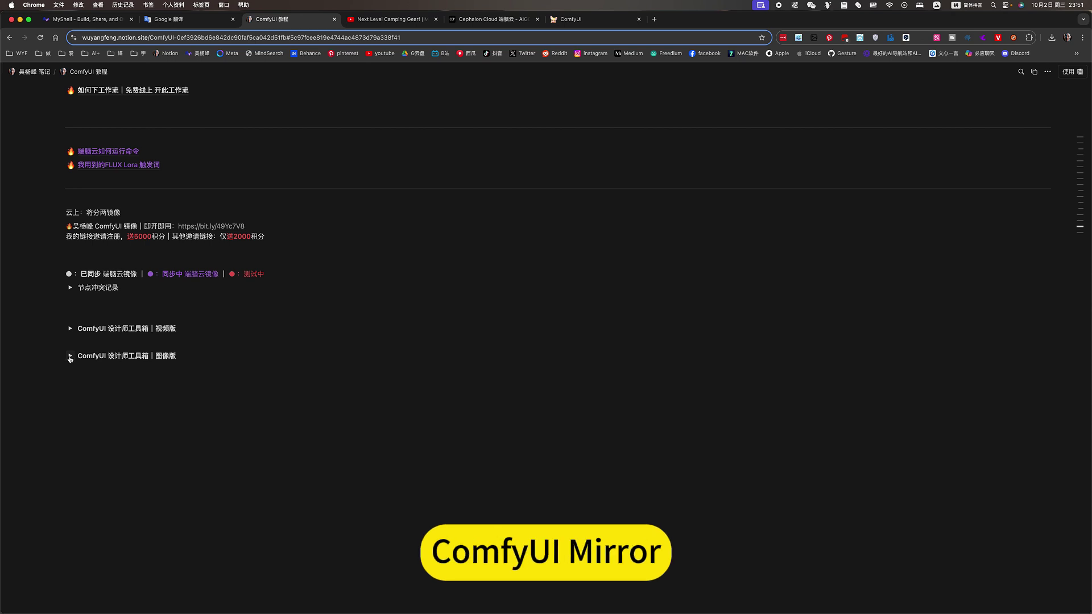
left_click(120, 360)
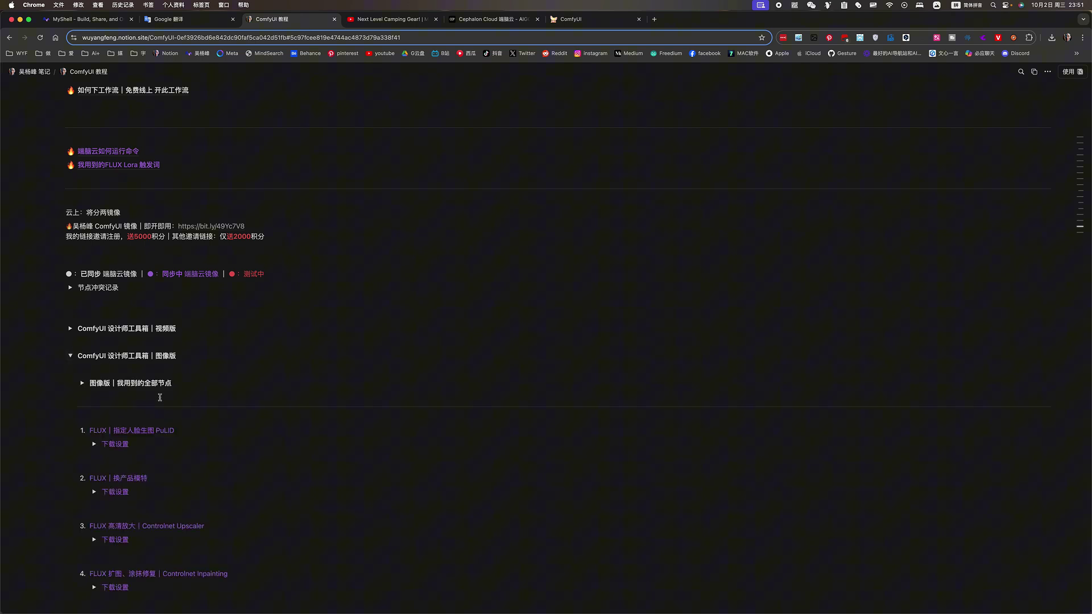
scroll(116, 239, "down", 5)
left_click(94, 222)
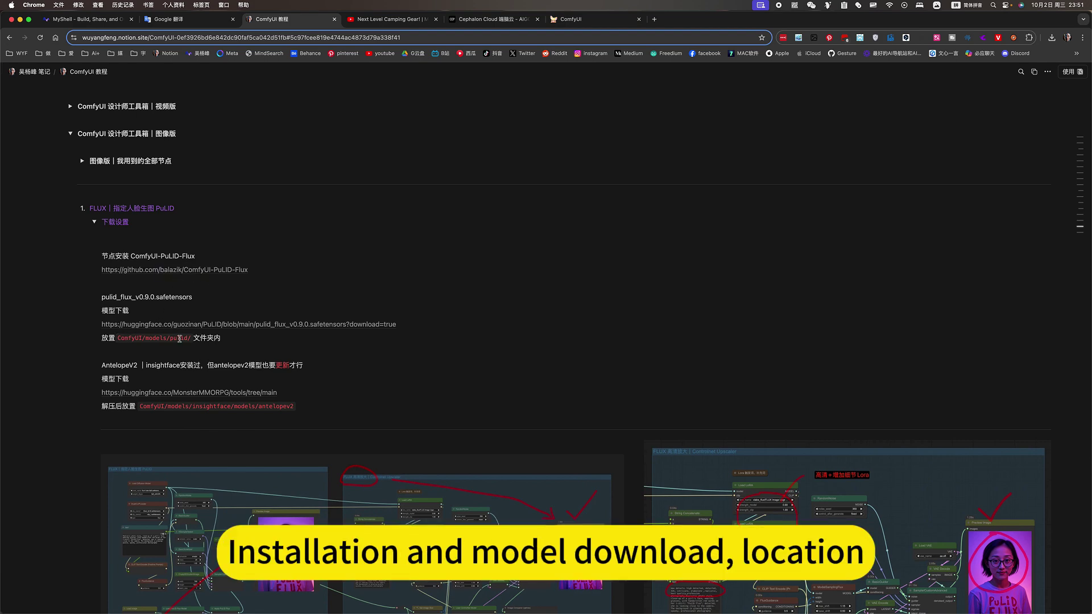
- Highlight the AntelopeV2 re-download note and its install folder path, then browse the screenshots
scroll(195, 345, "down", 1)
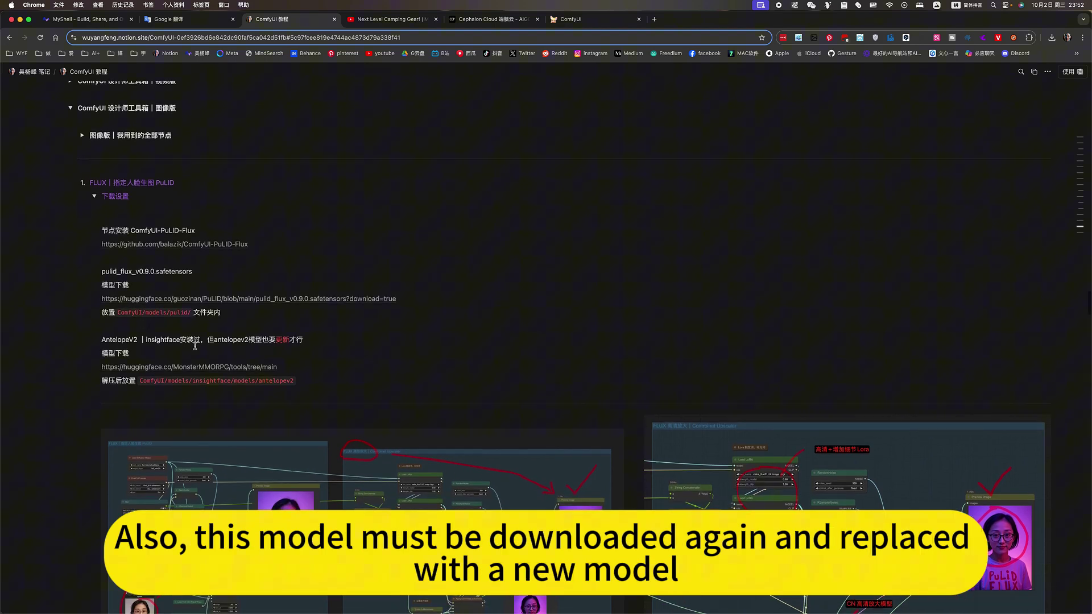
left_click_drag(138, 340, 272, 341)
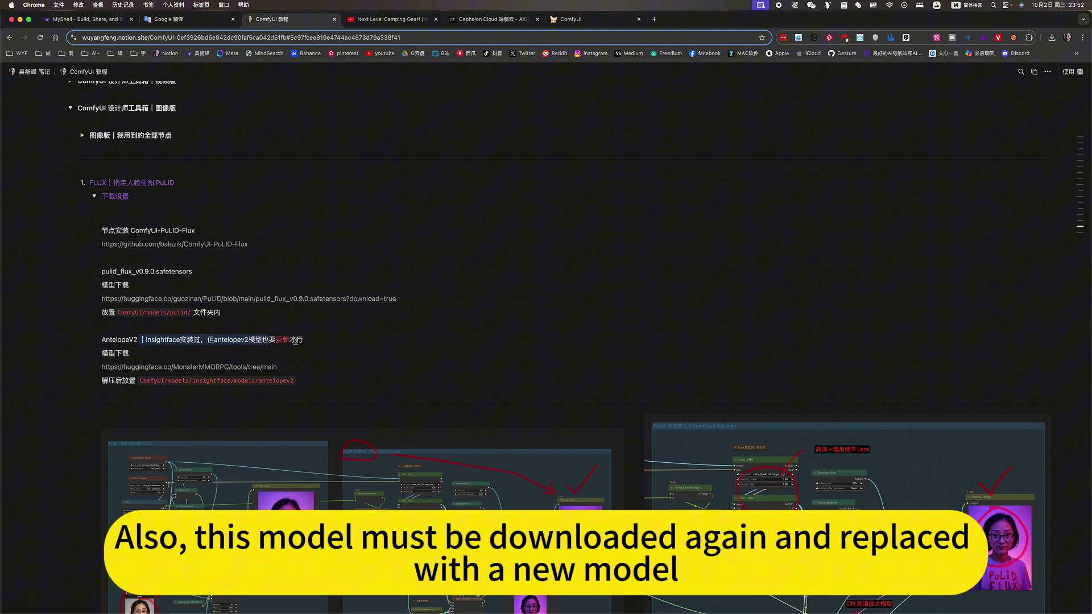
left_click(287, 339)
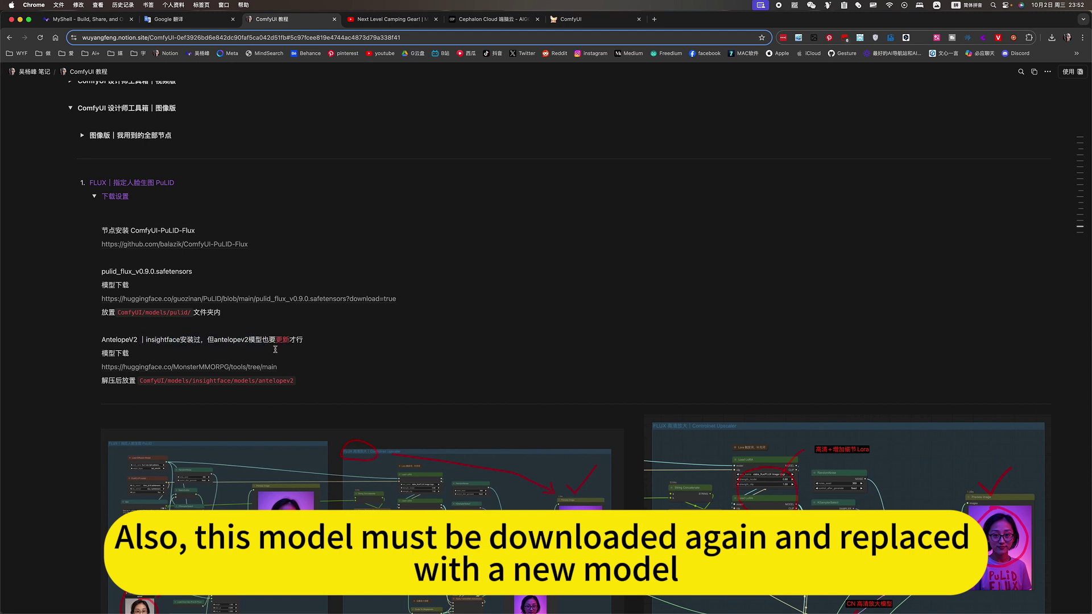
scroll(274, 348, "down", 3)
left_click_drag(297, 304, 123, 305)
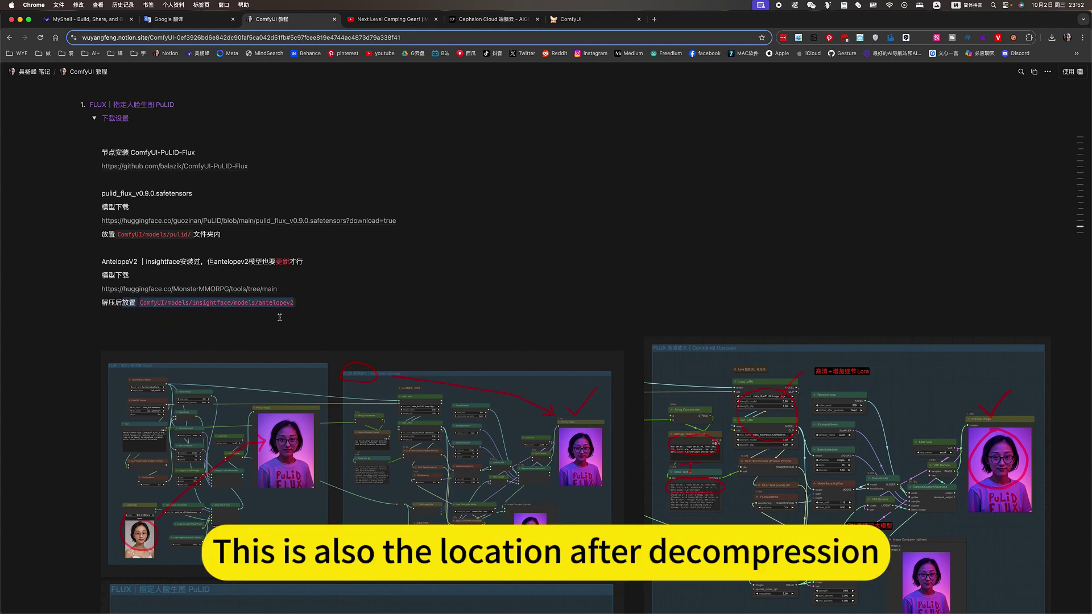
scroll(279, 317, "down", 5)
scroll(509, 395, "down", 3)
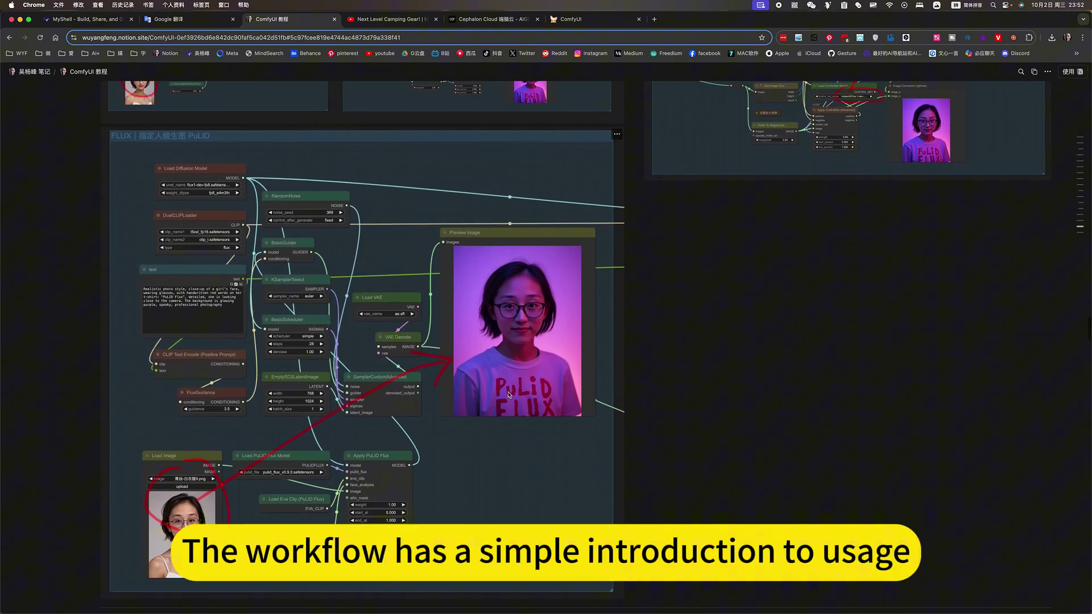
scroll(509, 394, "up", 3)
scroll(621, 365, "down", 5)
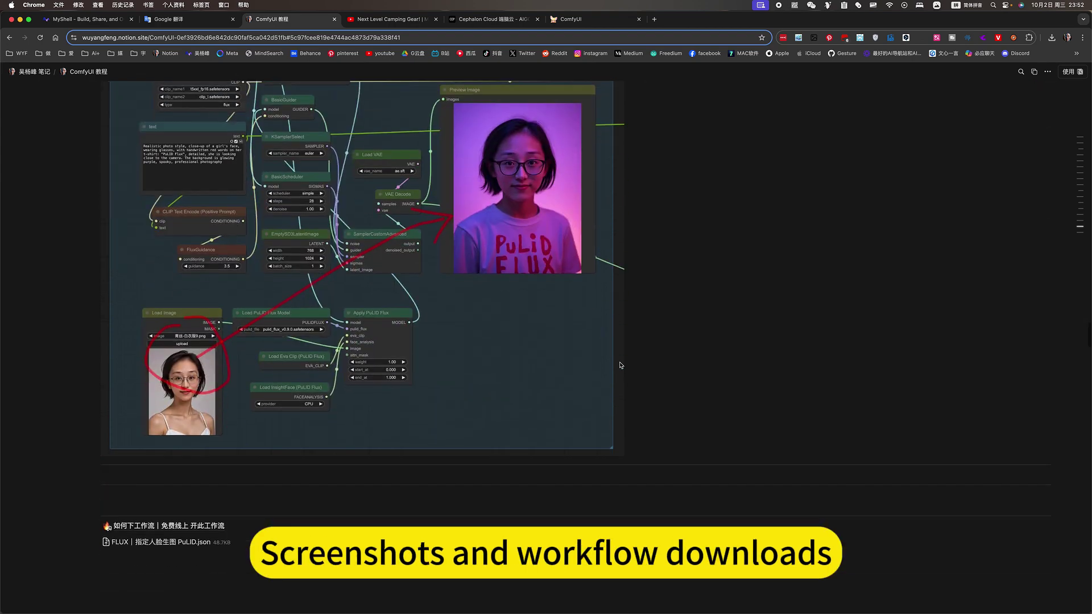
scroll(219, 321, "up", 15)
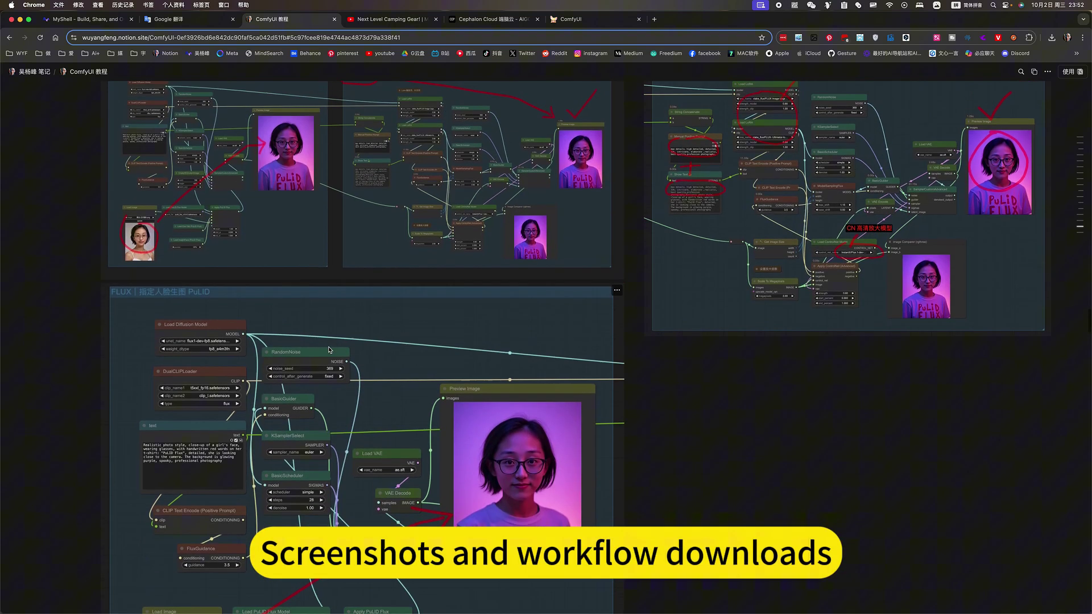
scroll(219, 321, "up", 3)
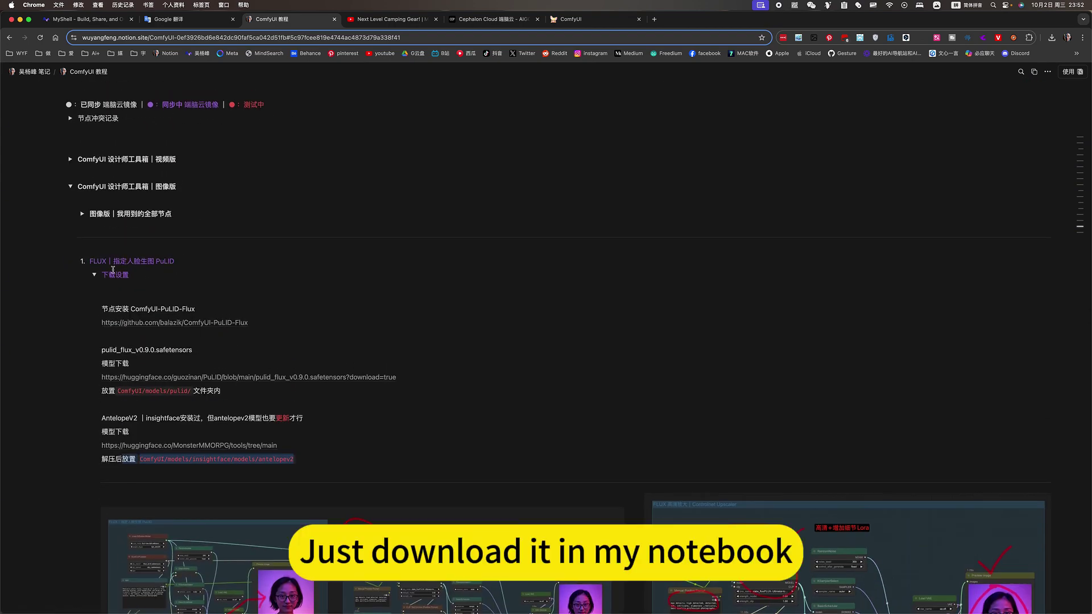
- Collapse the PuLID 下载设置 and return via the Cephalon tab to the ComfyUI workflow
left_click(95, 275)
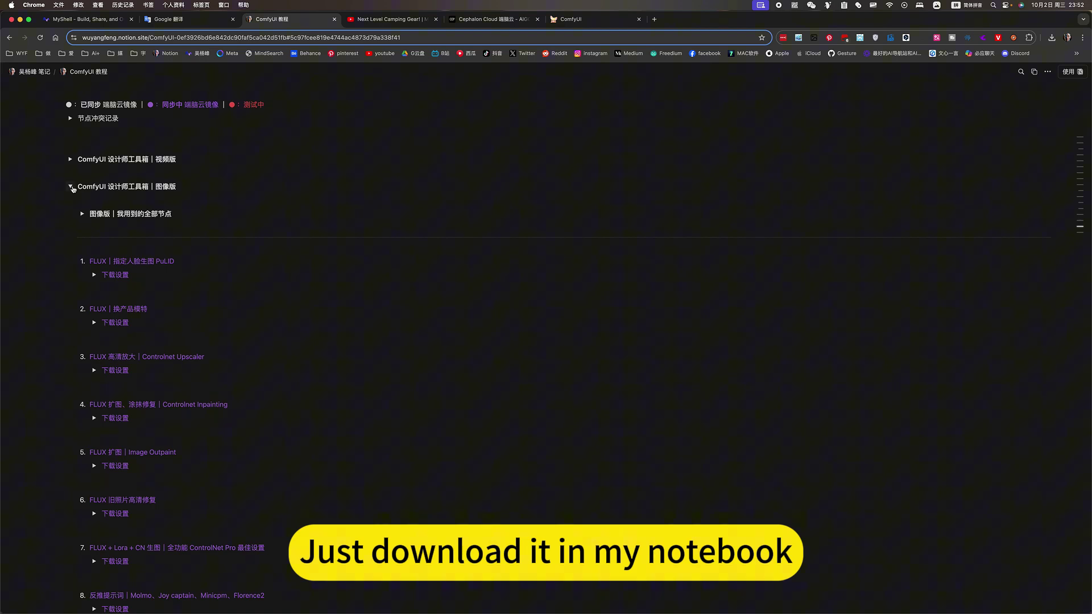
scroll(73, 189, "up", 20)
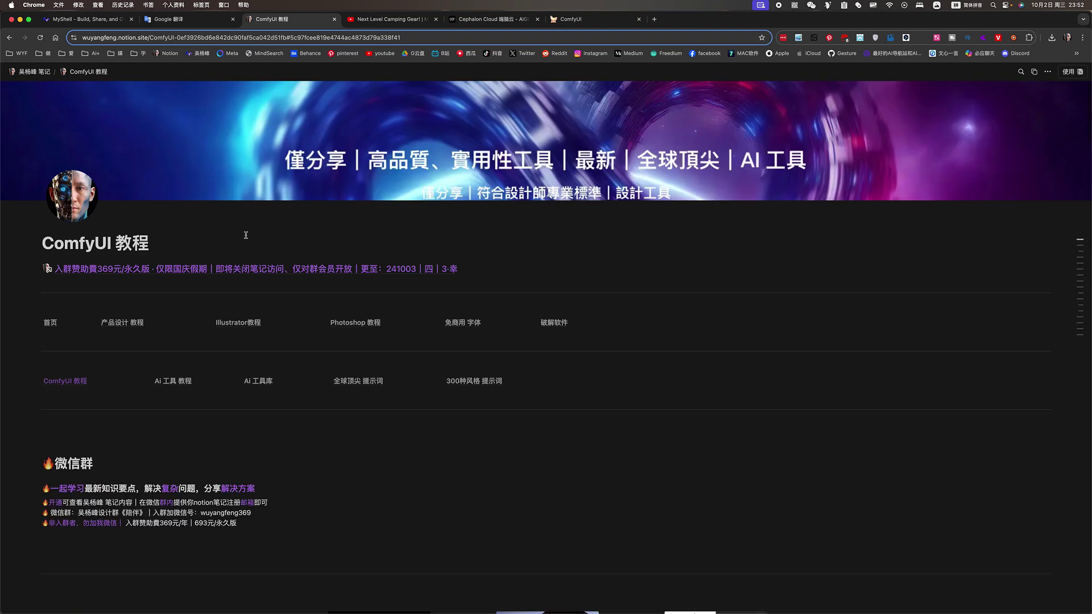
left_click(71, 381)
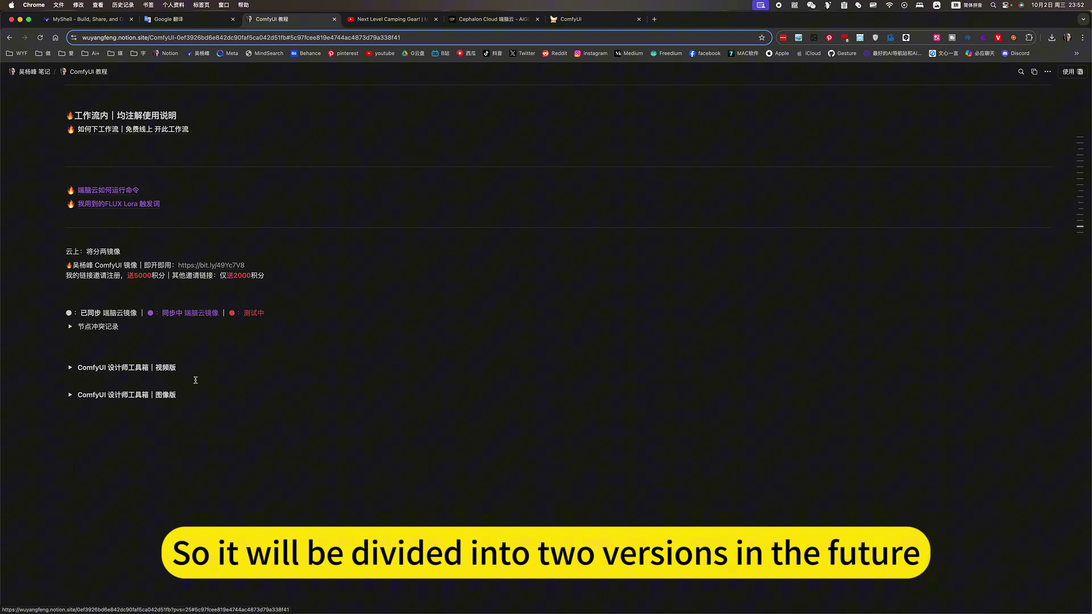
left_click(491, 19)
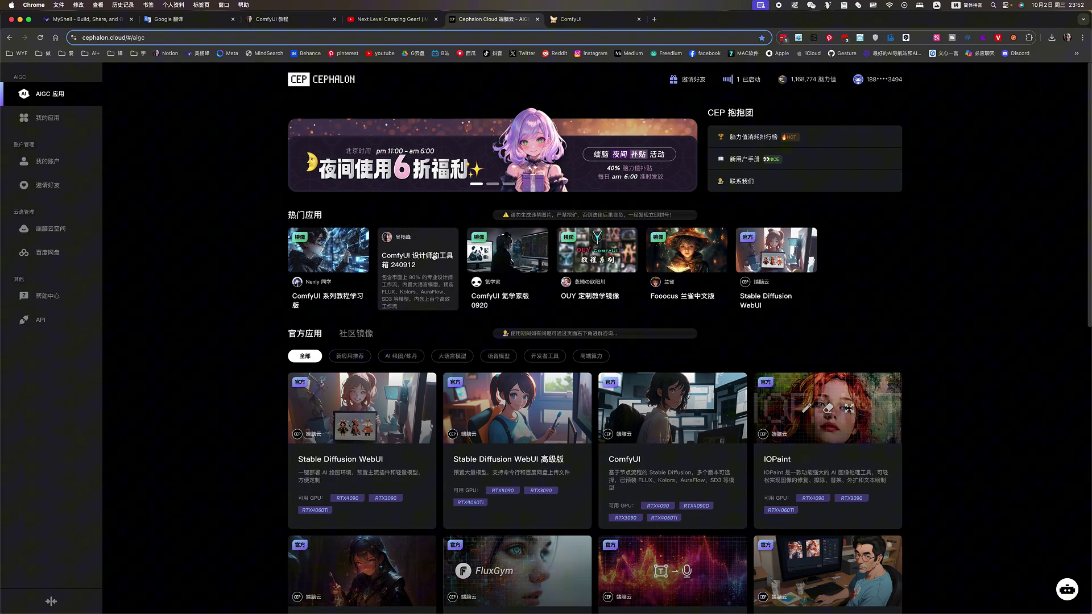
left_click(581, 19)
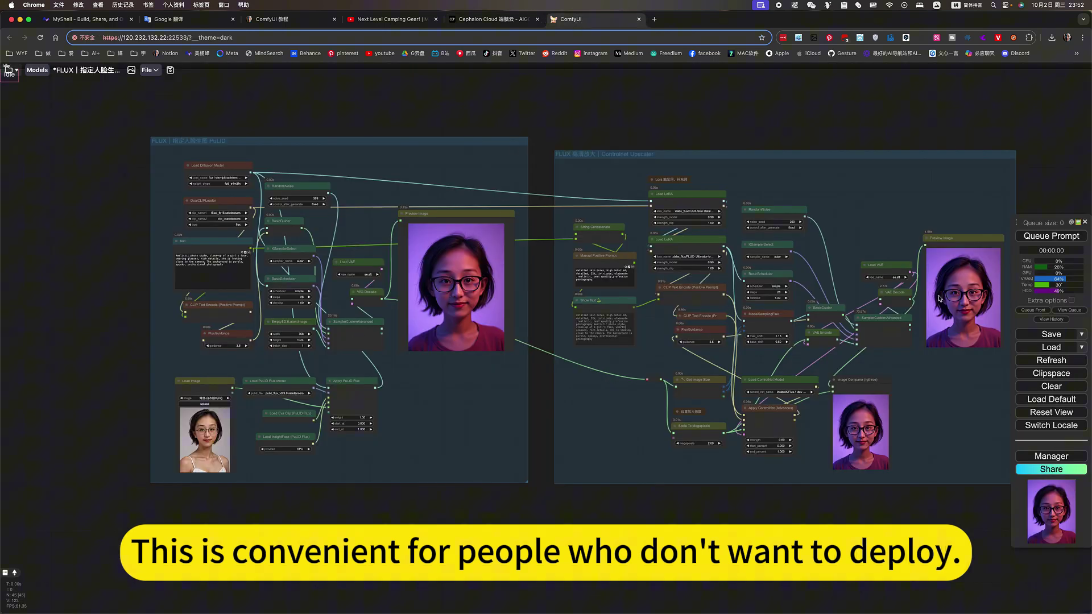
left_click(1051, 235)
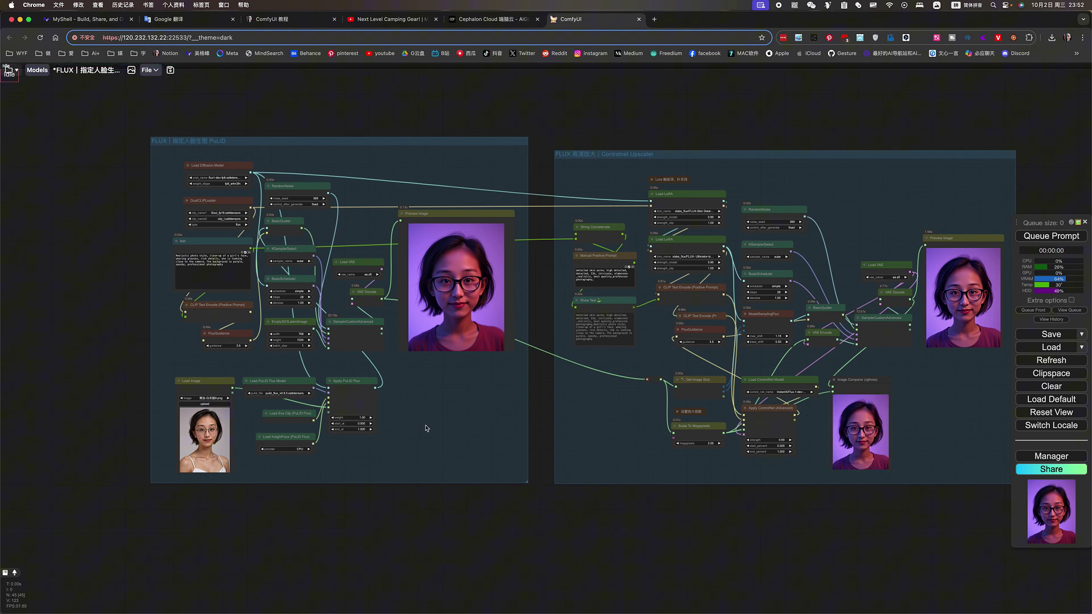
left_click_drag(478, 421, 515, 418)
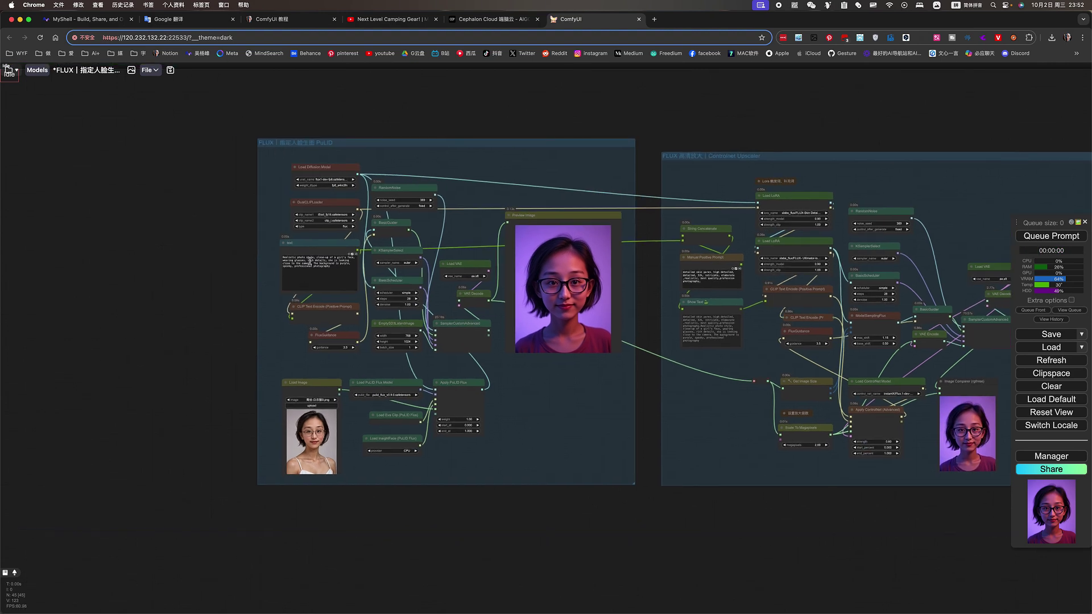
scroll(310, 242, "up", 5)
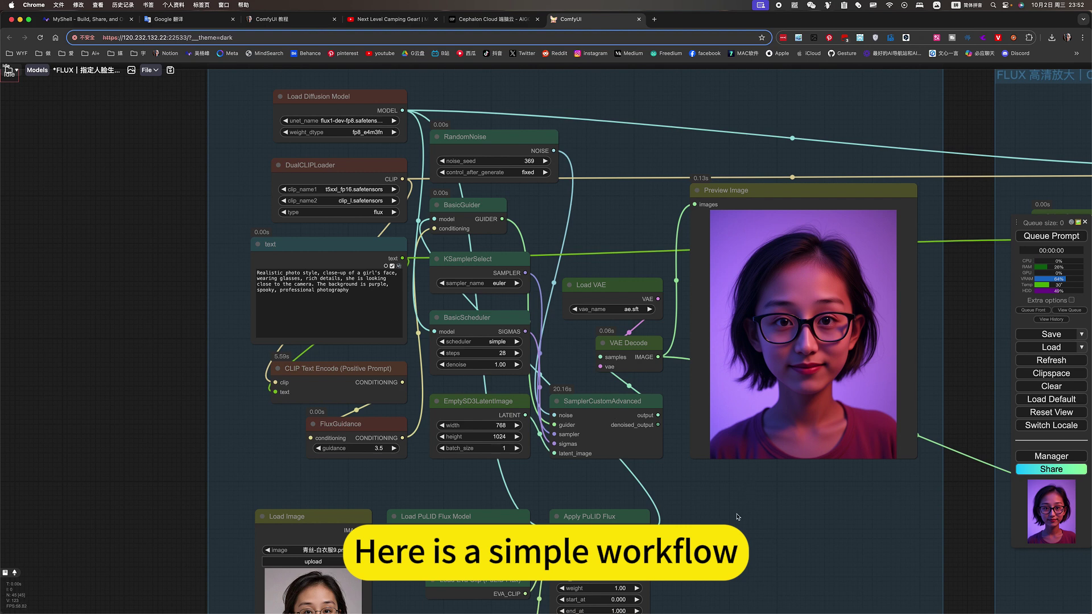
left_click_drag(737, 516, 726, 333)
left_click(493, 344)
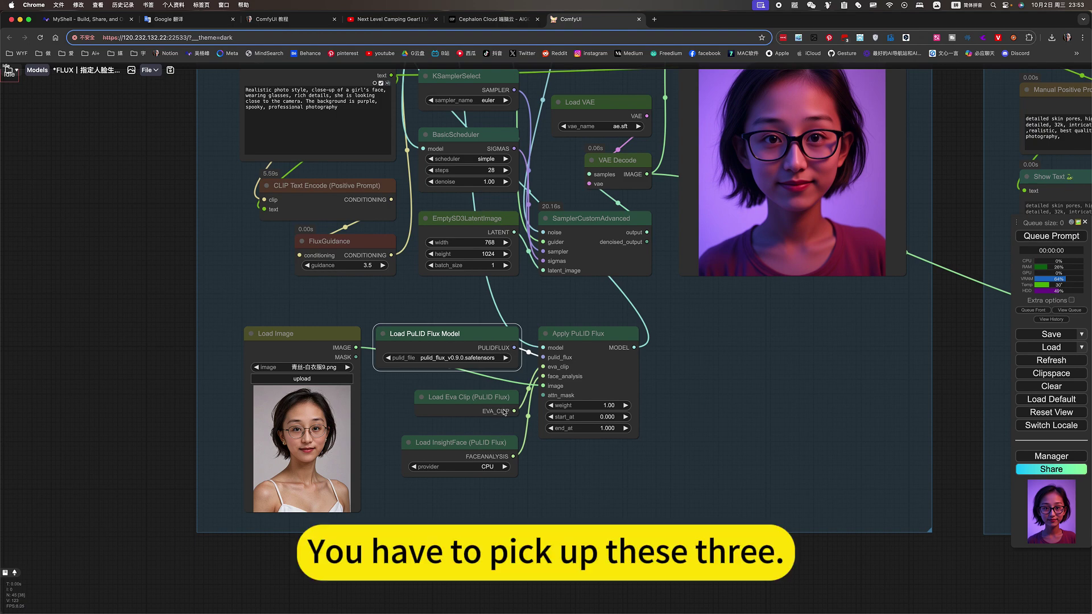
scroll(658, 483, "down", 4)
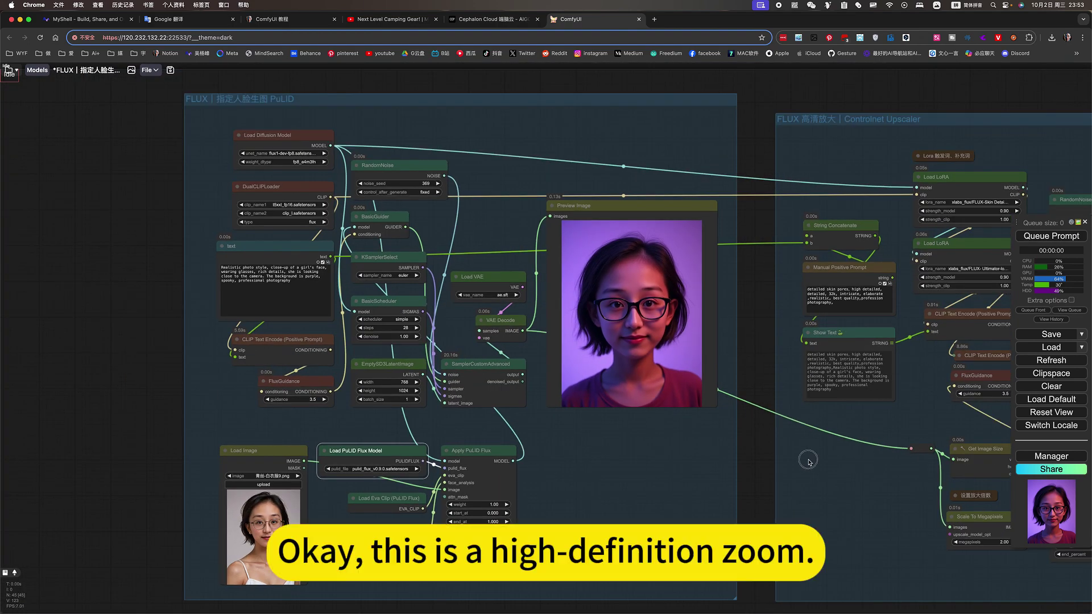
left_click_drag(808, 460, 498, 458)
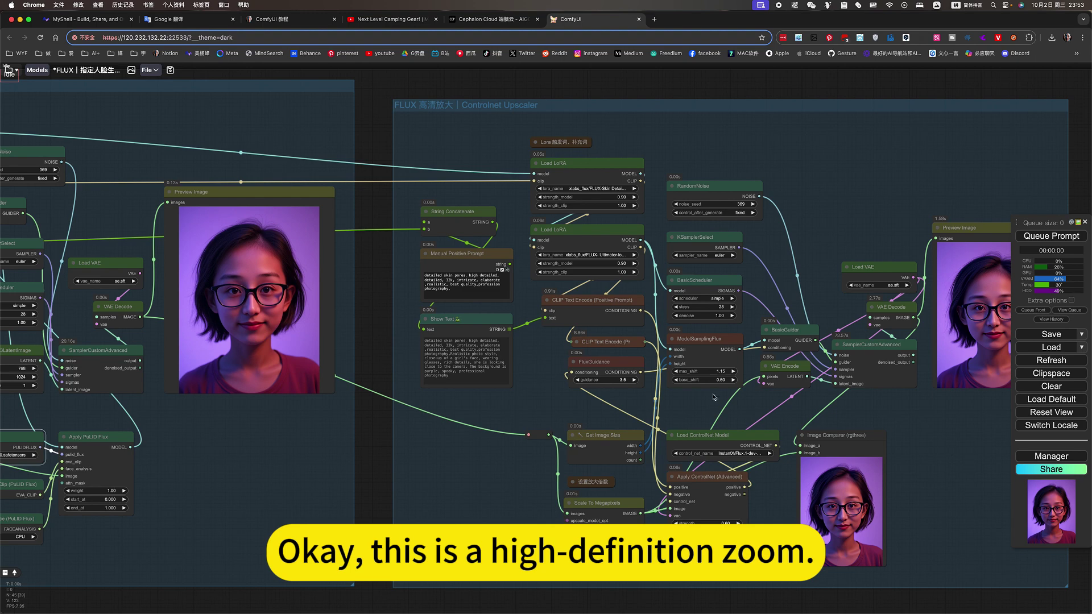
scroll(744, 452, "up", 3)
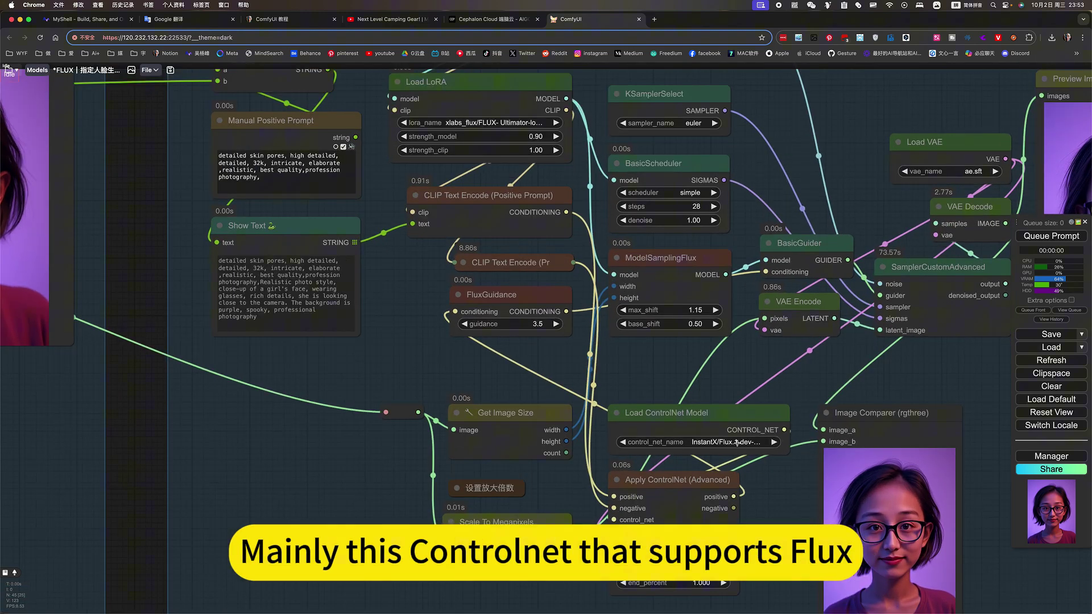
left_click(736, 442)
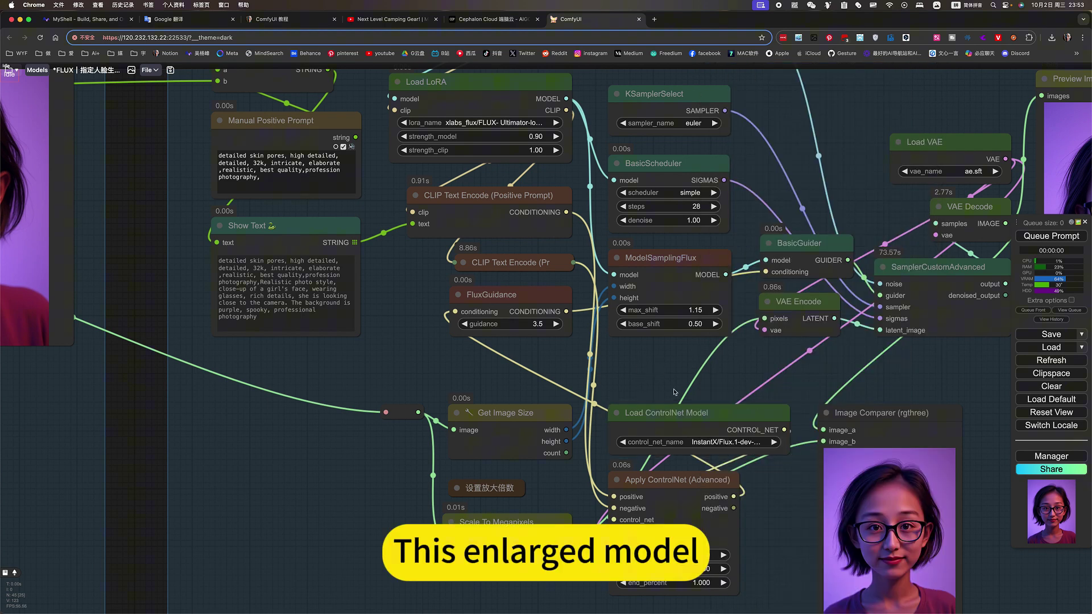
scroll(636, 414, "down", 4)
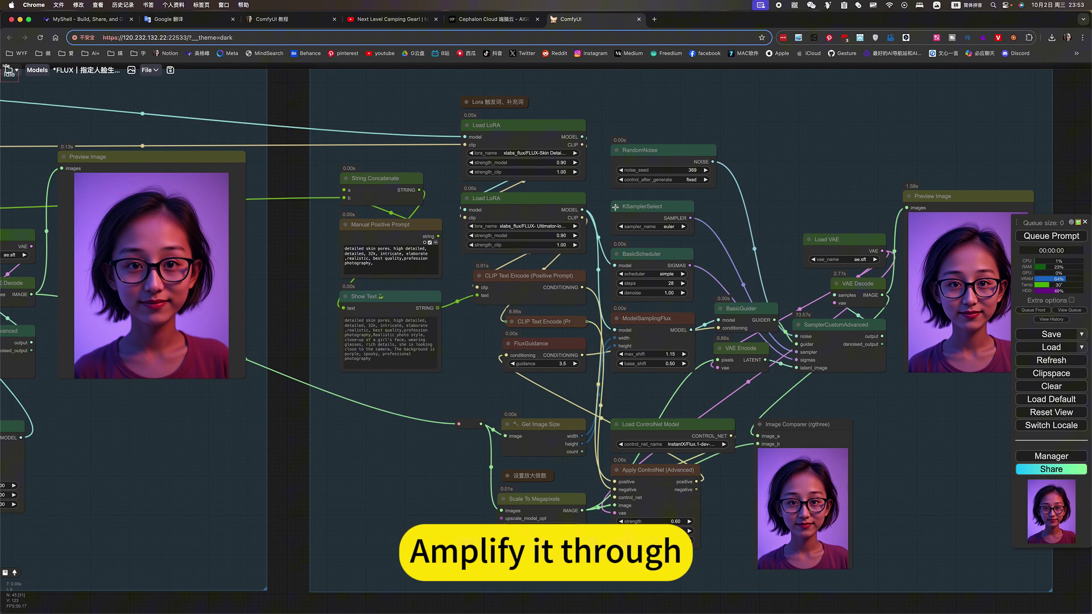
scroll(437, 105, "up", 6)
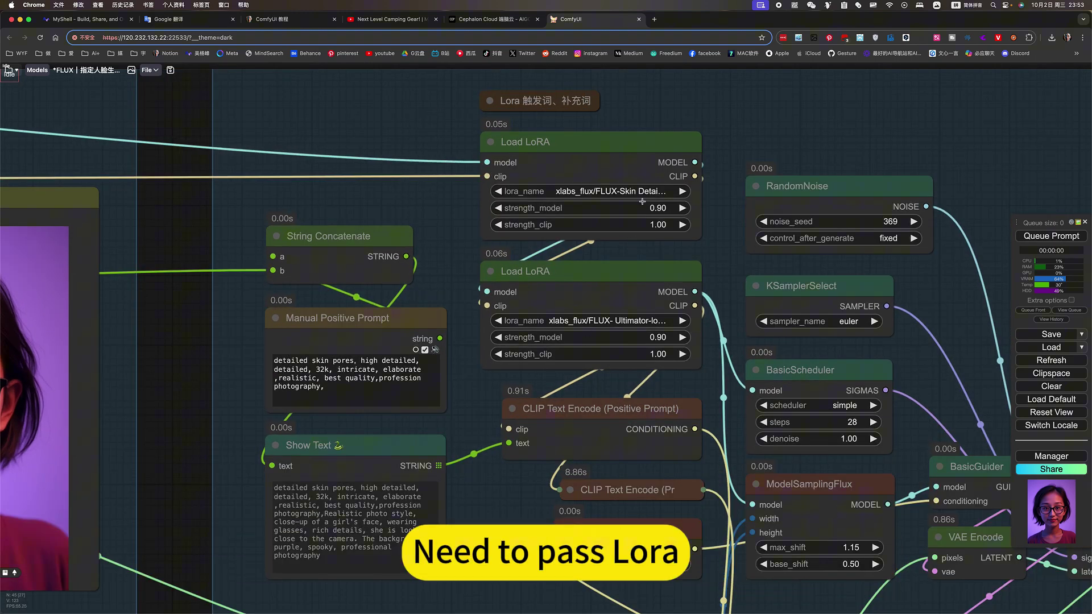
left_click(623, 190)
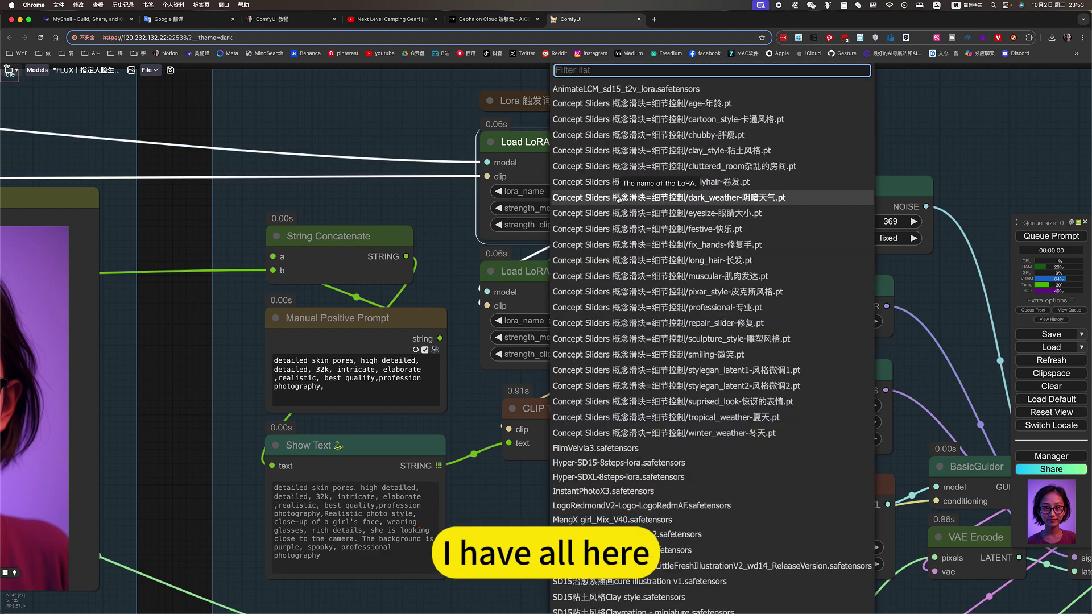
scroll(682, 428, "down", 15)
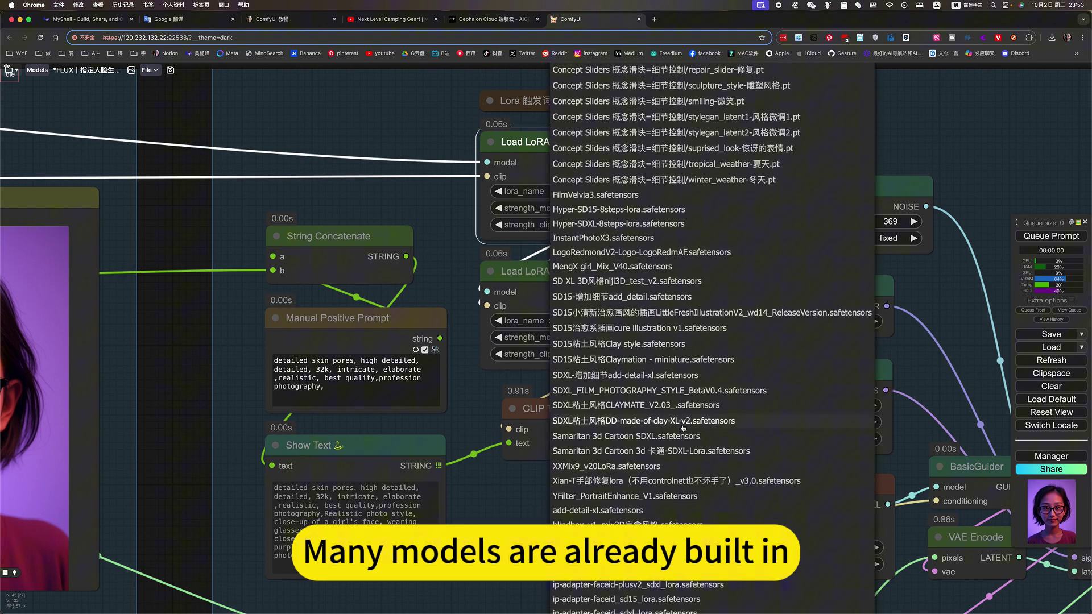
scroll(683, 427, "down", 5)
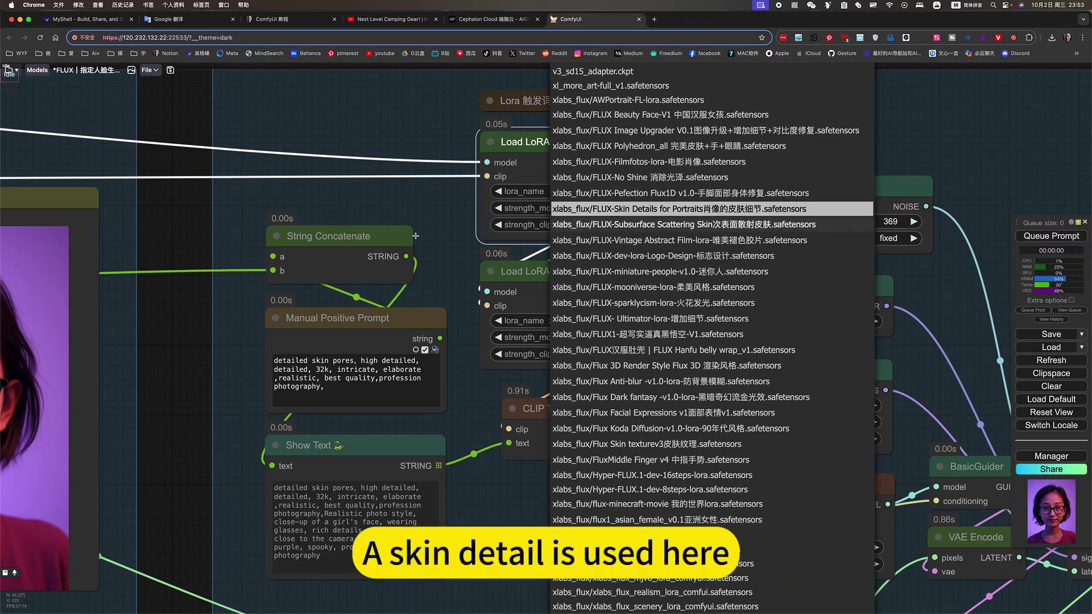
left_click(742, 210)
left_click(630, 328)
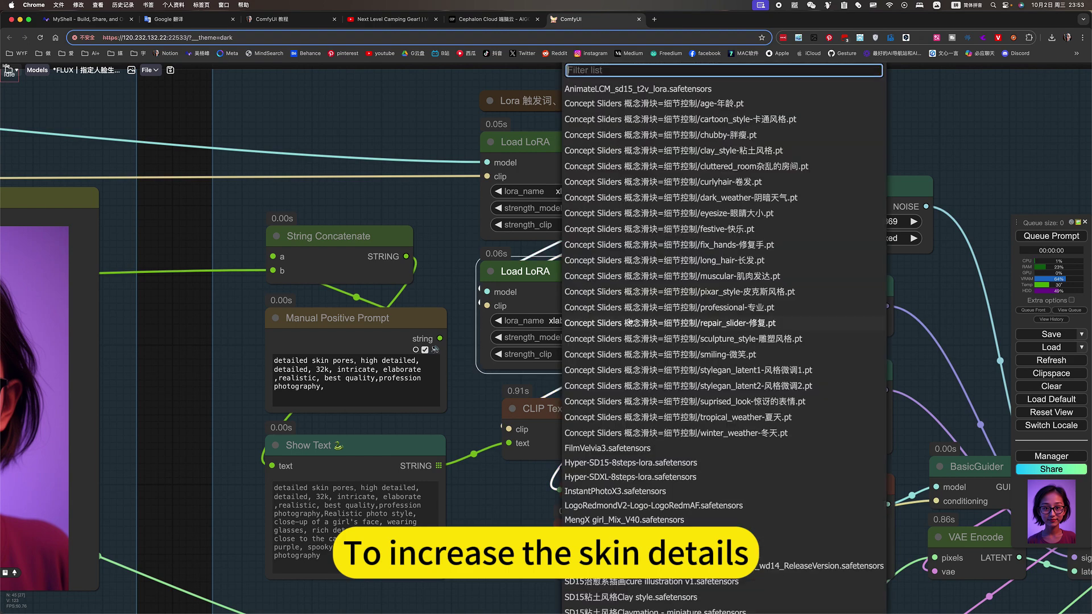
scroll(645, 370, "down", 2)
scroll(644, 370, "down", 10)
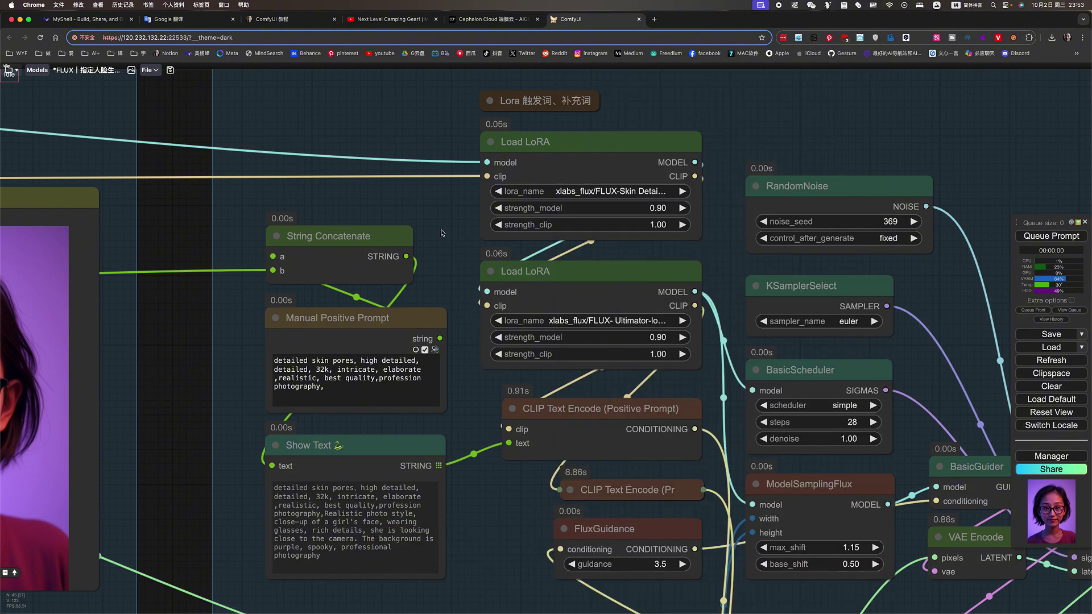
- Expand the 'Lora 触发词、补充词' note and highlight the Skin Details trigger-word entries
left_click_drag(441, 236, 520, 268)
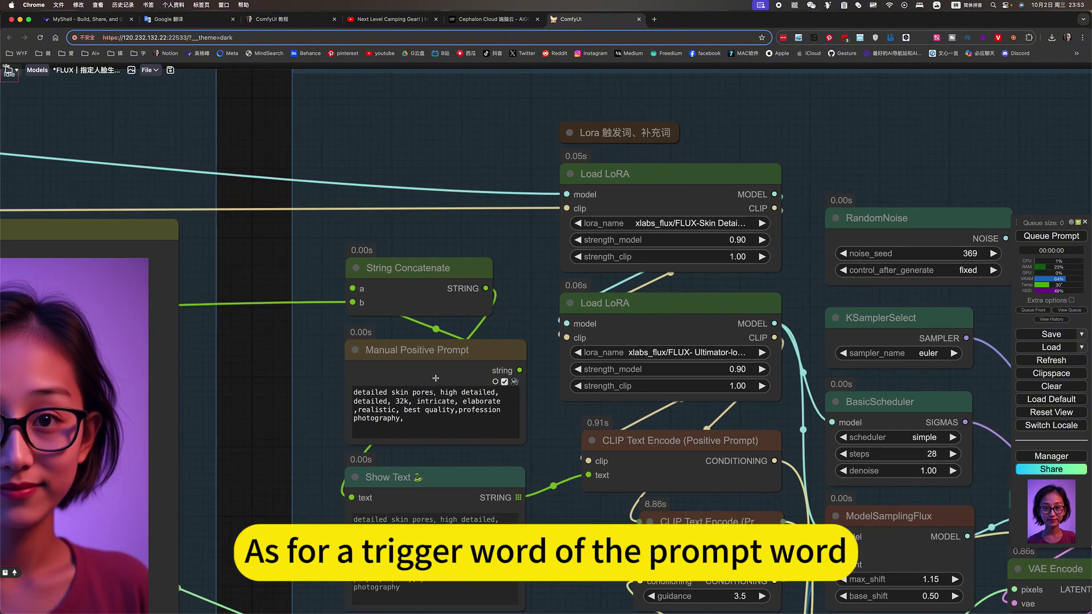
left_click(407, 393)
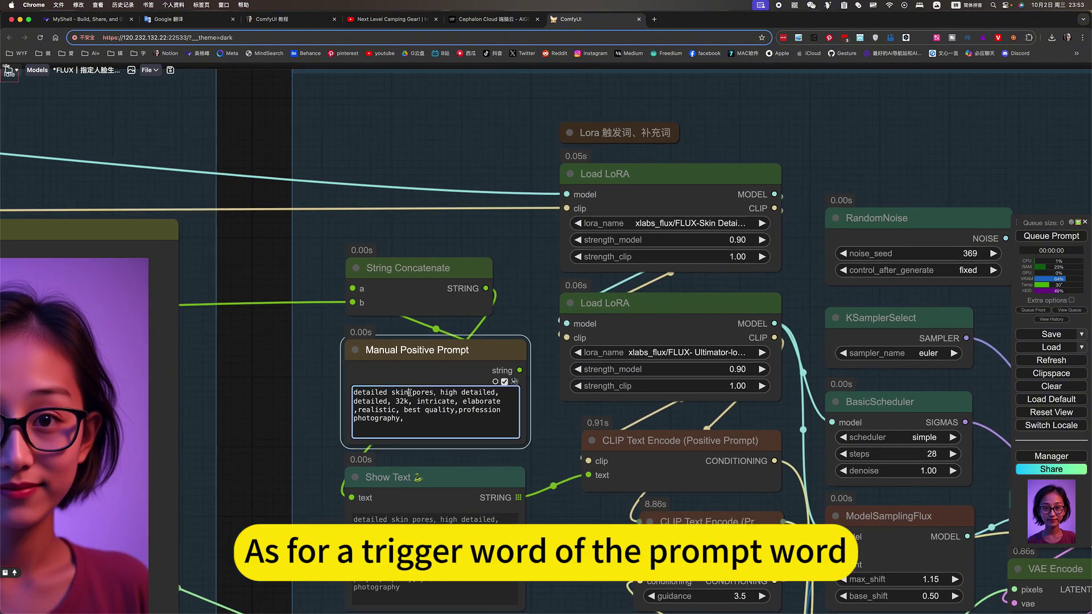
left_click(570, 133)
left_click(569, 133)
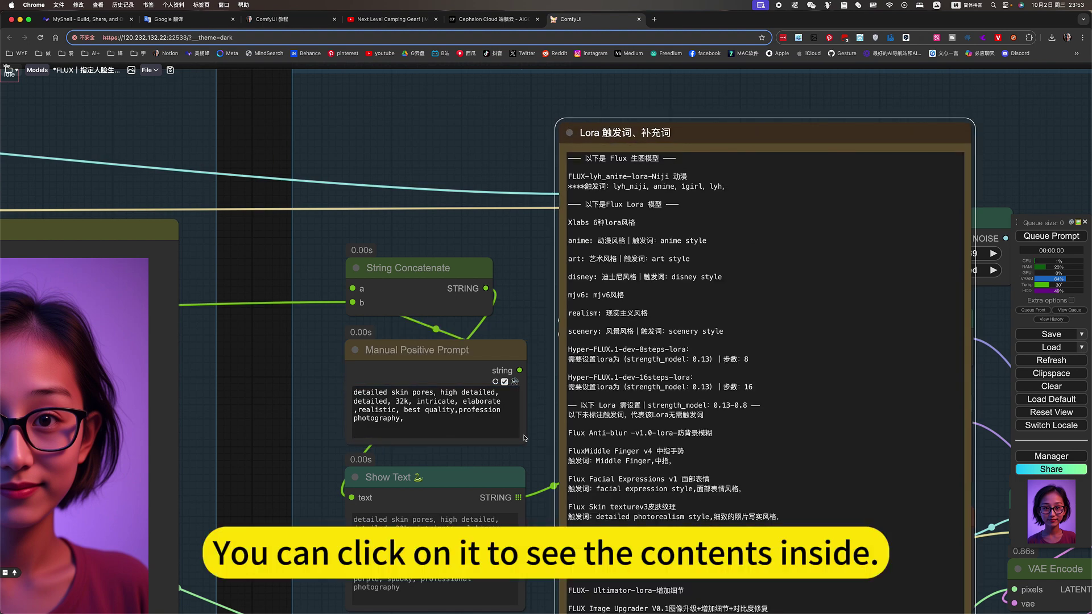
scroll(537, 452, "down", 5)
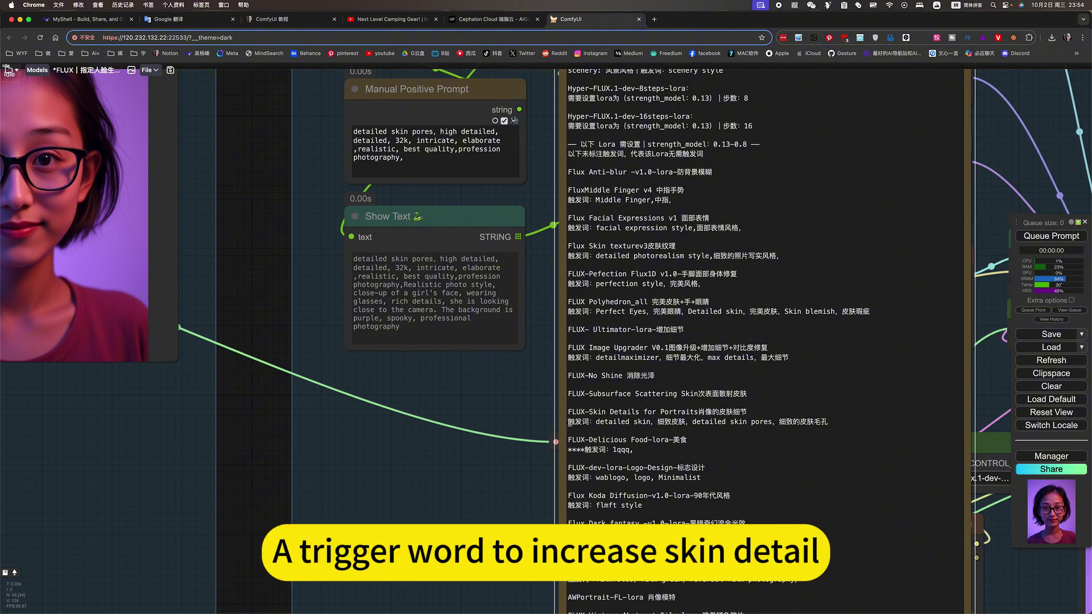
left_click_drag(569, 422, 594, 422)
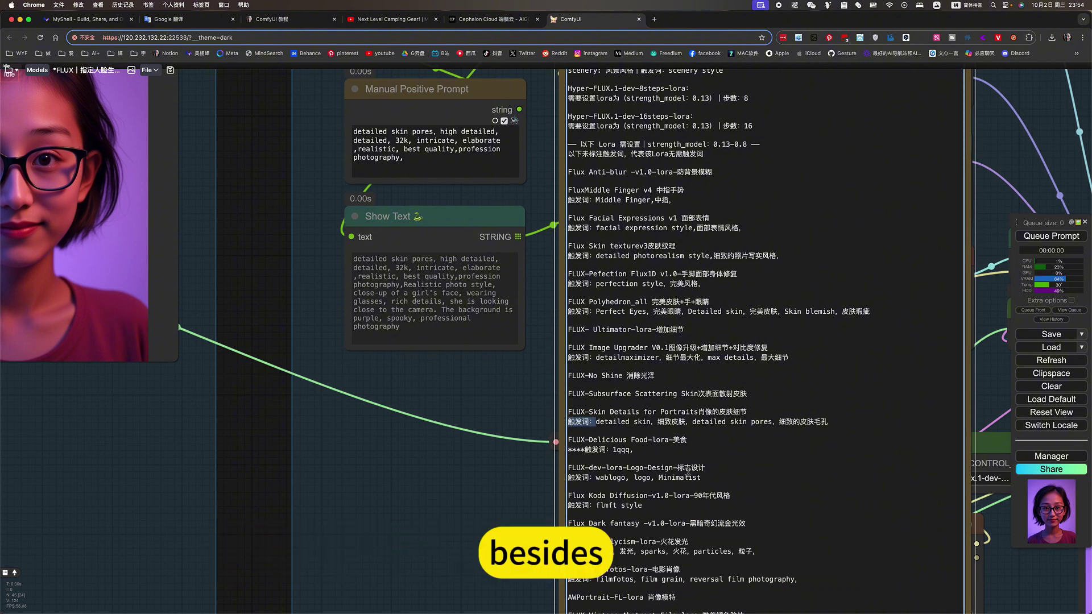
left_click(688, 474)
left_click_drag(685, 328, 569, 523)
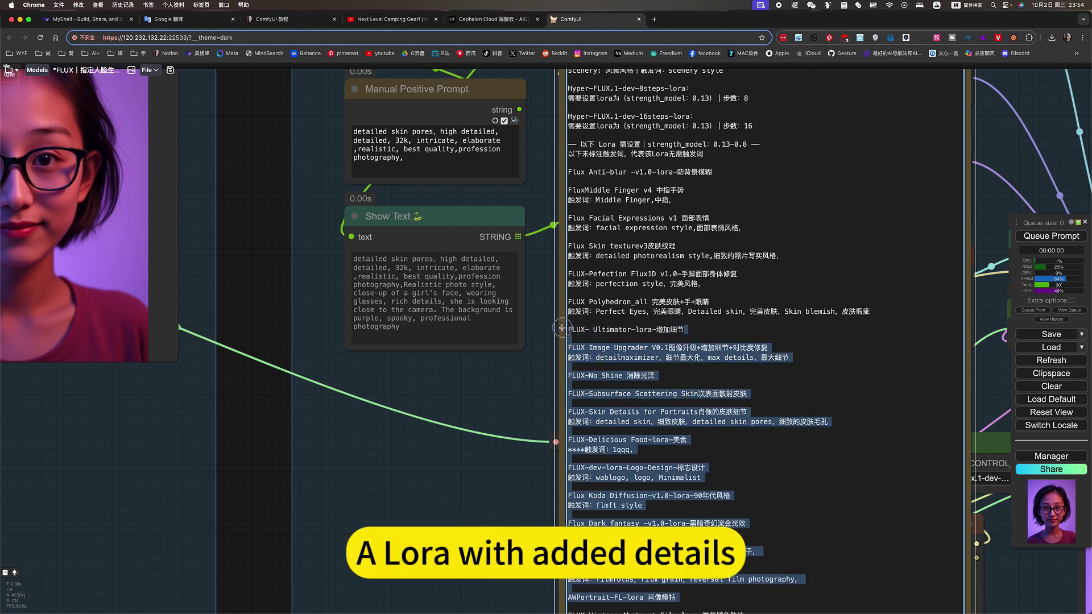
left_click(592, 329)
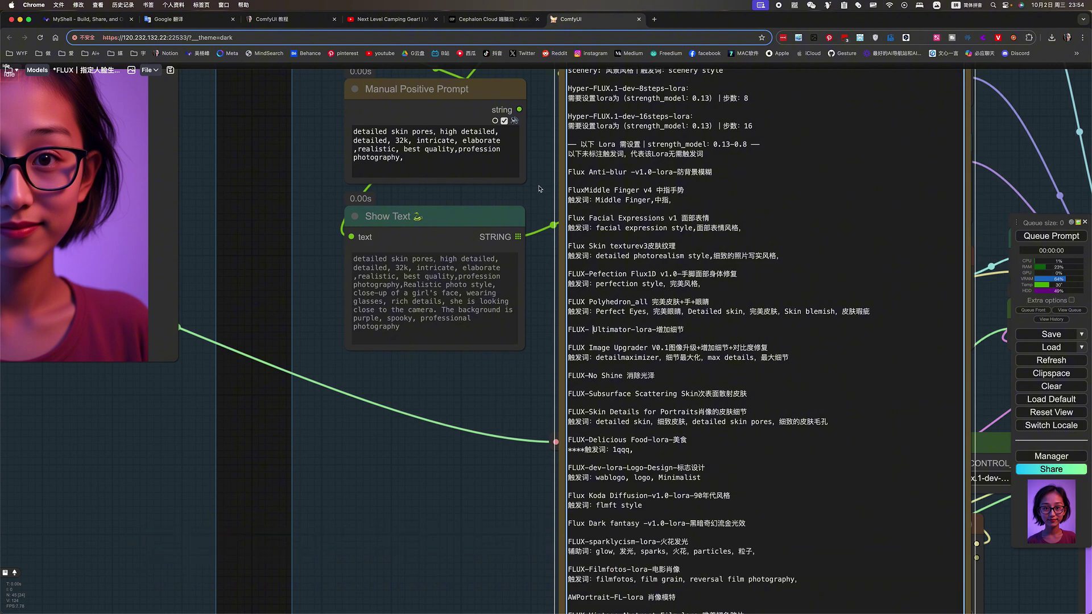
scroll(549, 242, "up", 5)
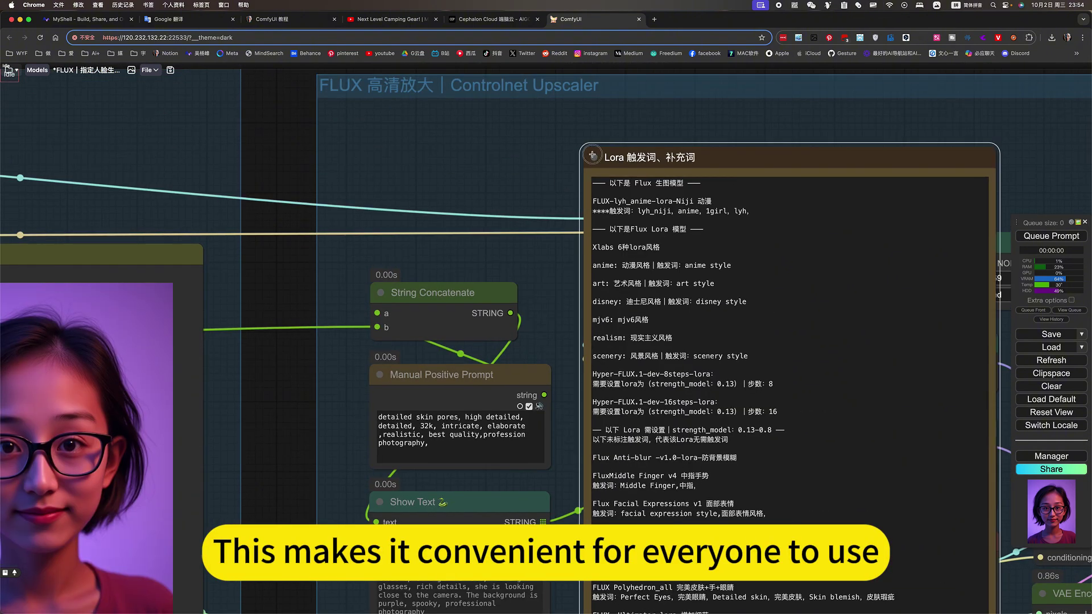
left_click(594, 157)
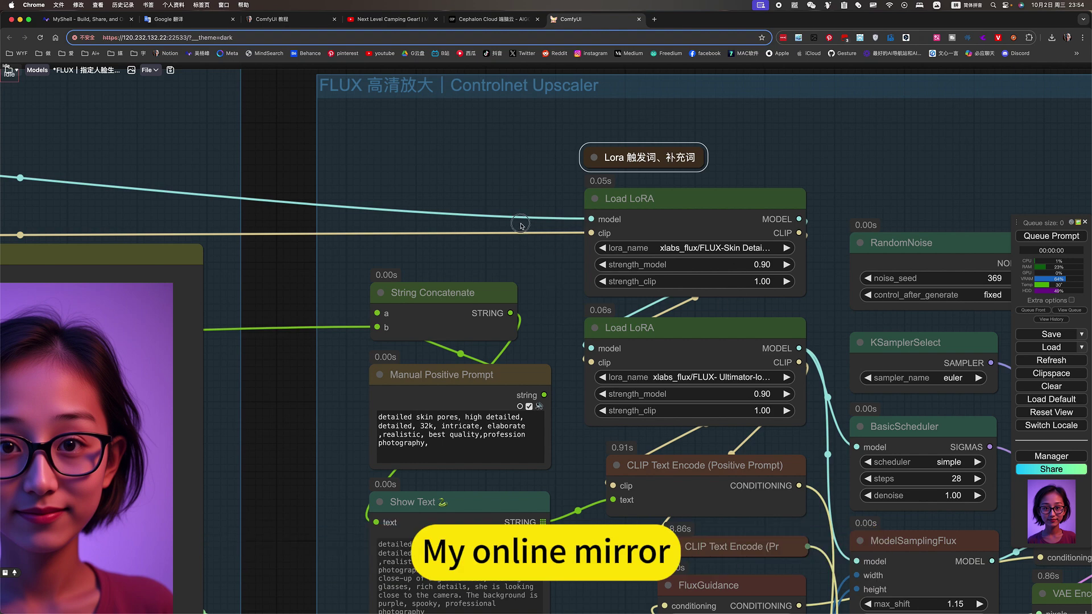
scroll(520, 284, "down", 3)
scroll(531, 368, "down", 3)
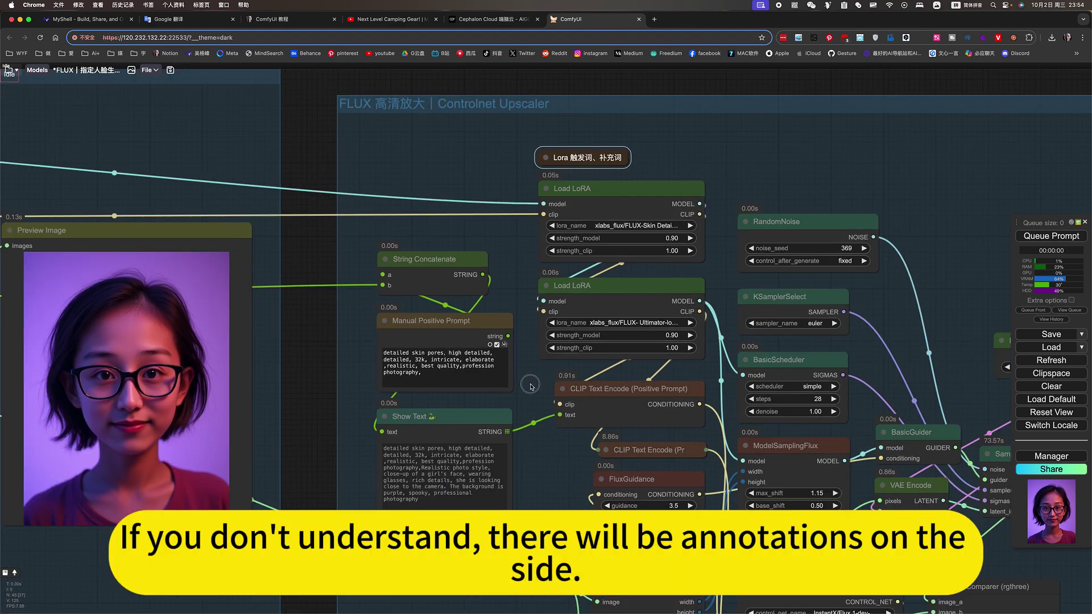
scroll(544, 398, "down", 5)
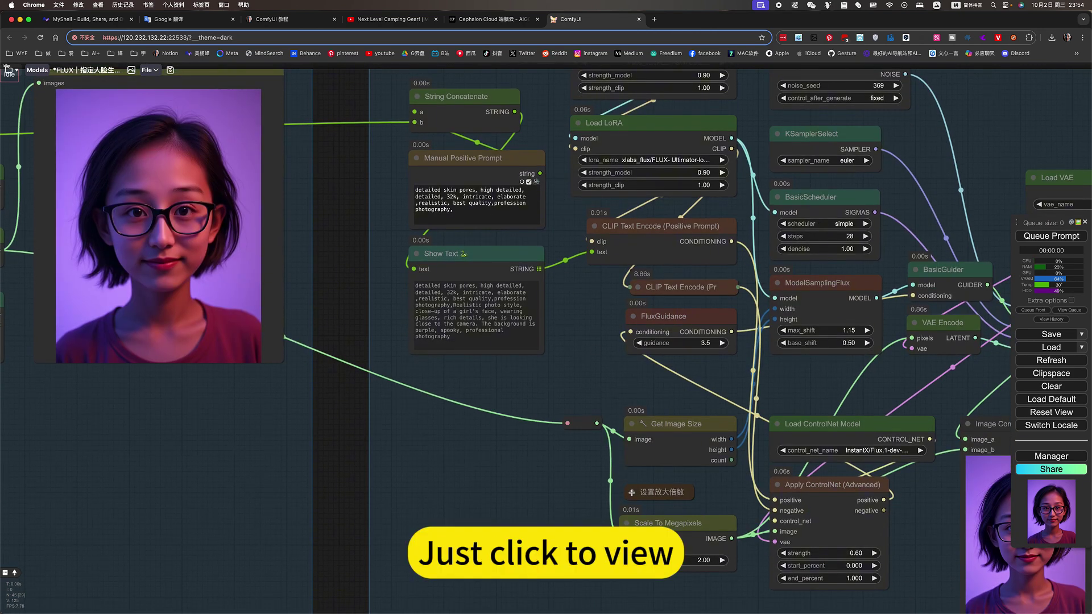
left_click(632, 492)
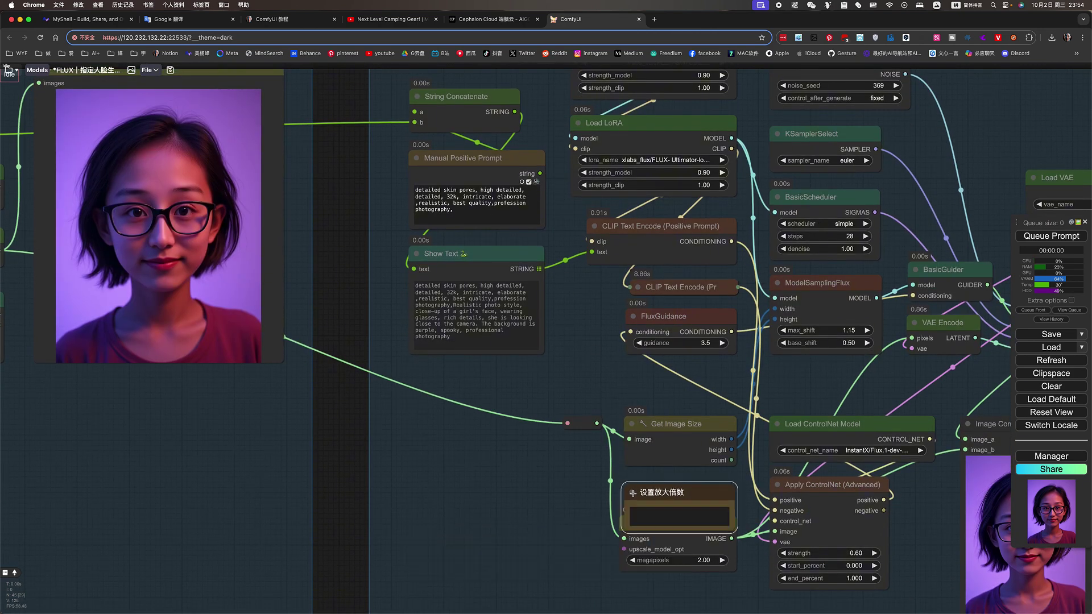
left_click(631, 492)
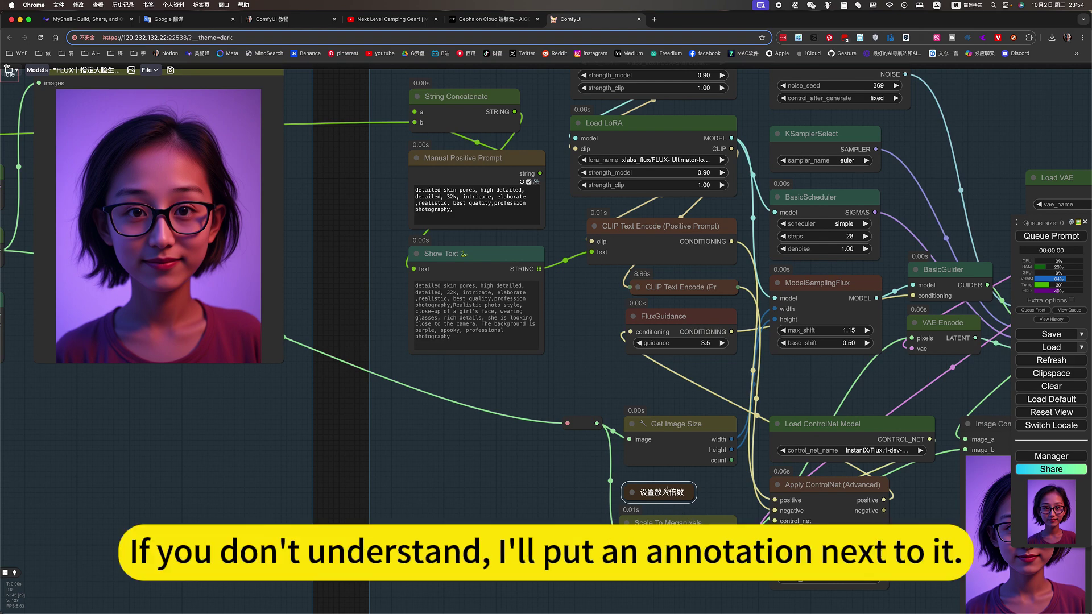
scroll(588, 437, "up", 4)
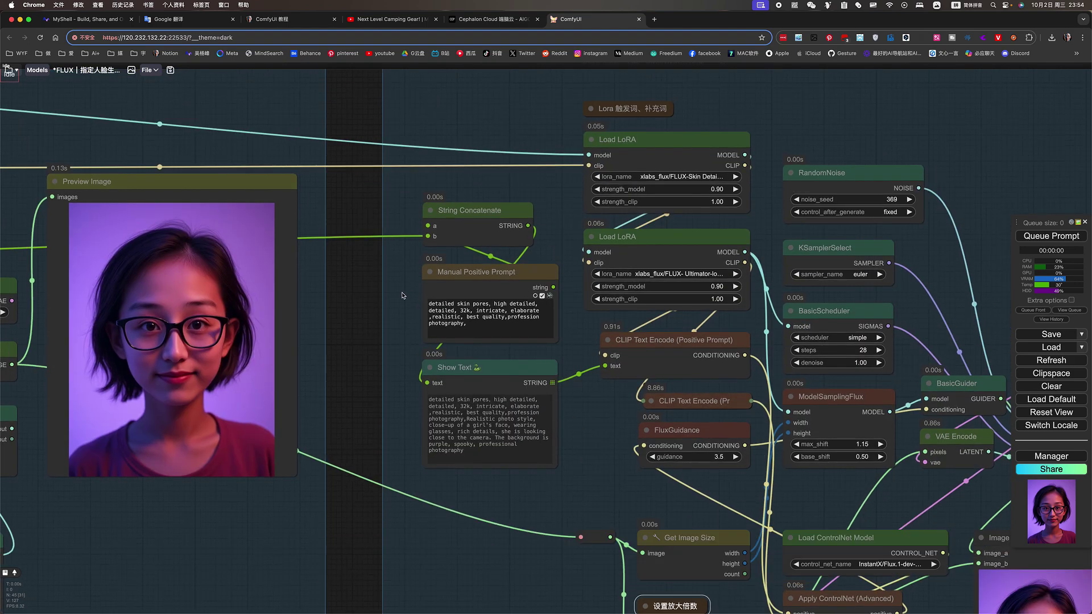
left_click(470, 219)
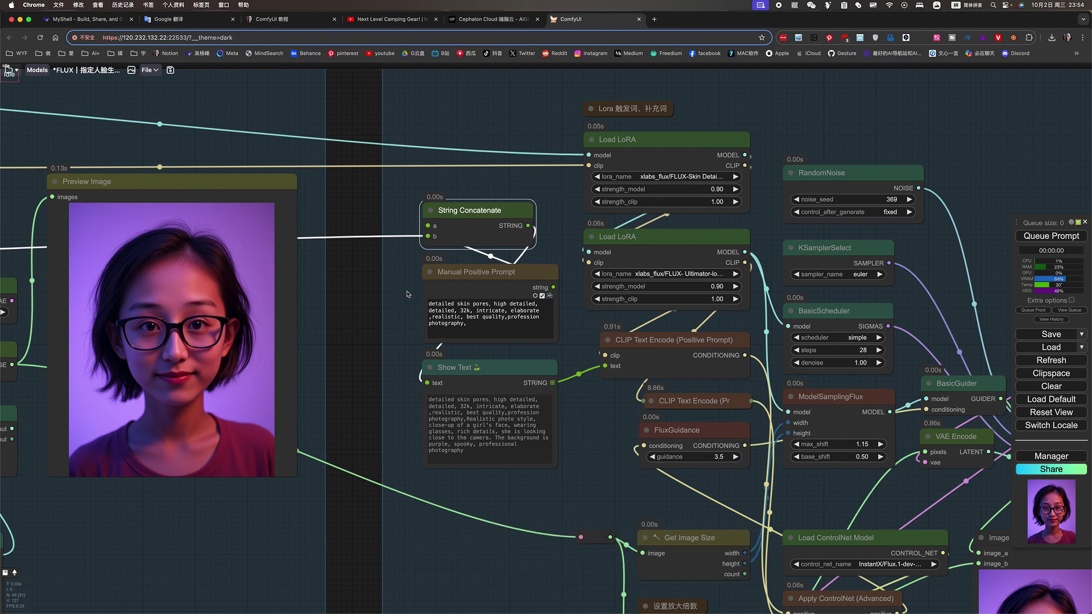
left_click_drag(482, 295, 388, 285)
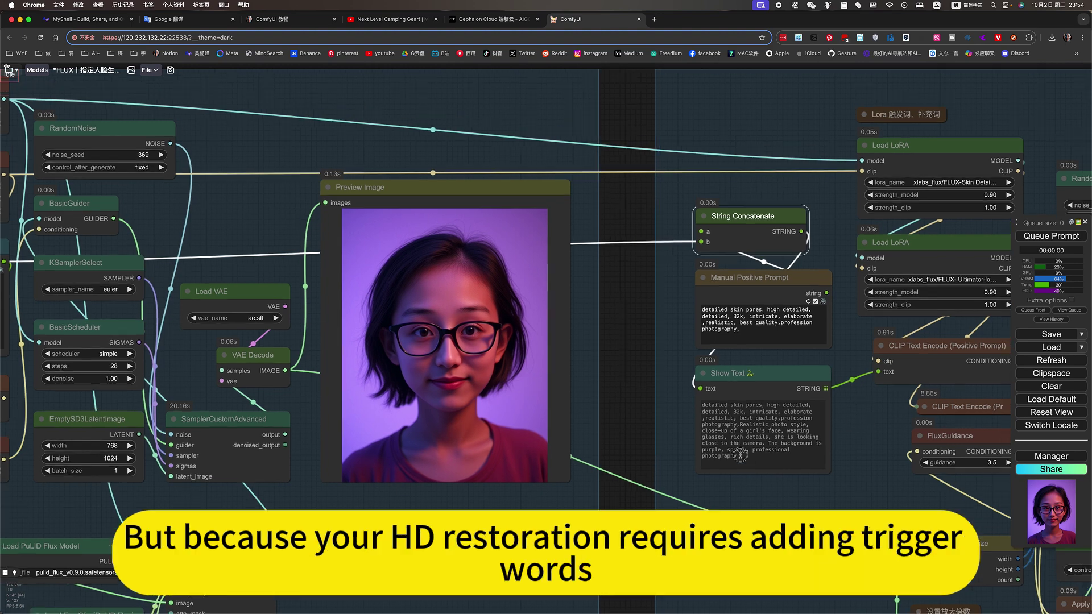
left_click_drag(825, 325, 816, 338)
left_click_drag(832, 225, 590, 230)
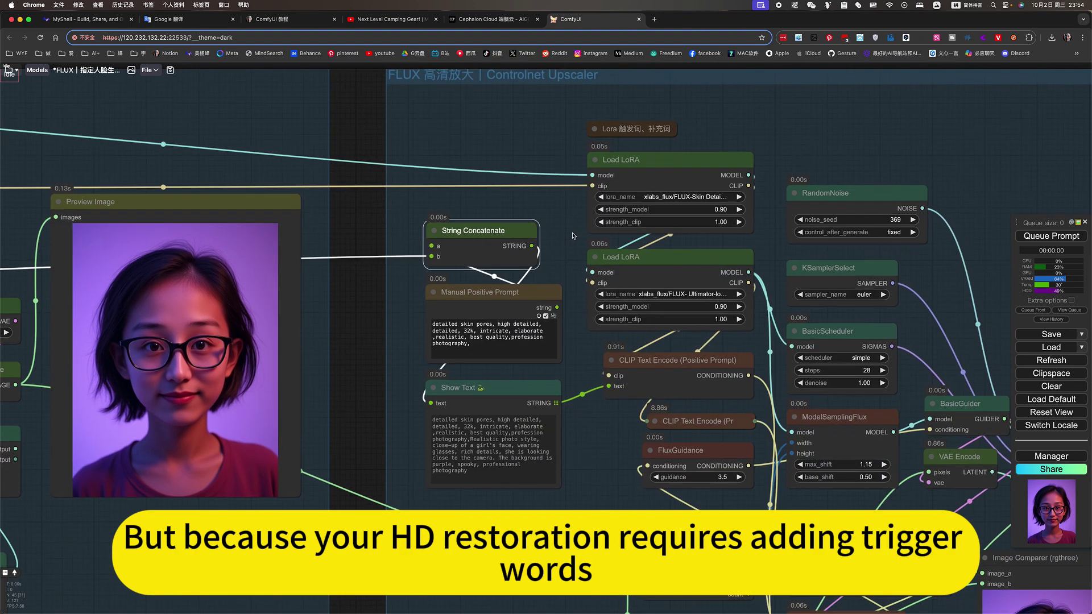
scroll(590, 230, "up", 3)
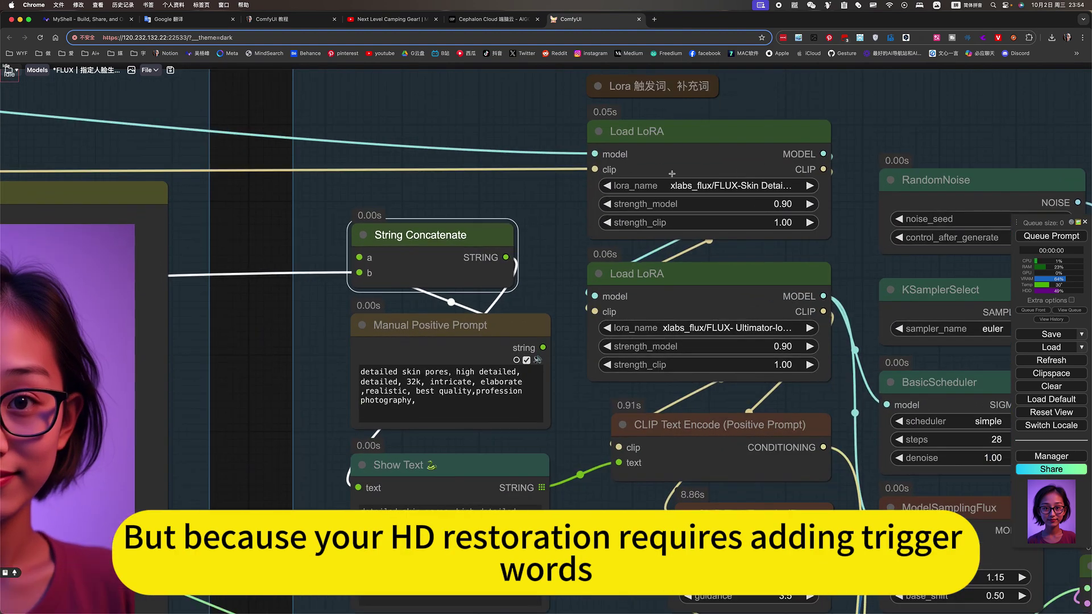
left_click_drag(613, 372, 671, 313)
left_click(520, 271)
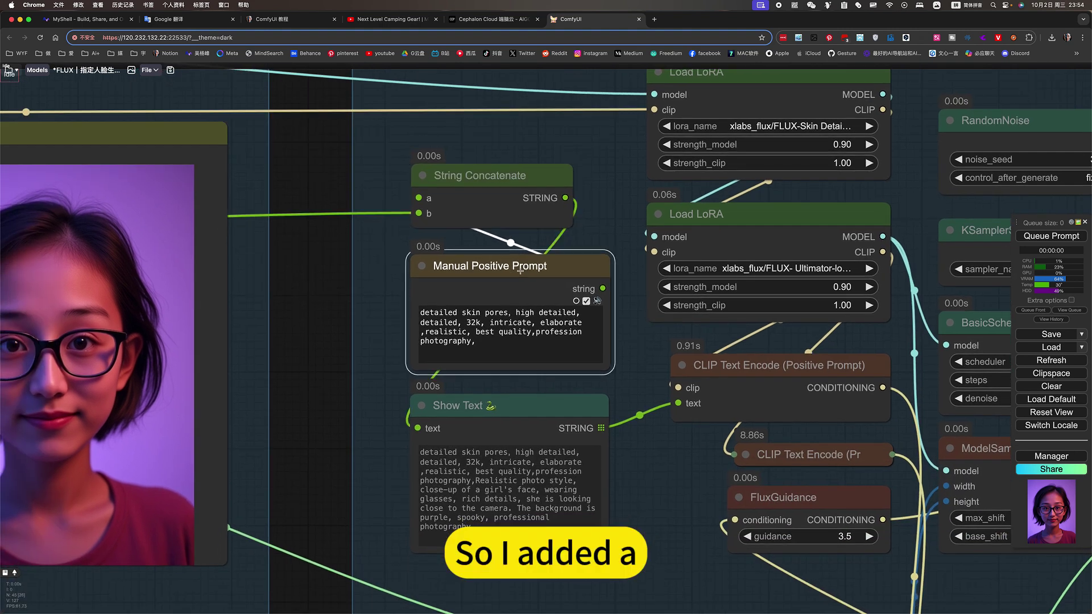
left_click(463, 186)
left_click(473, 316)
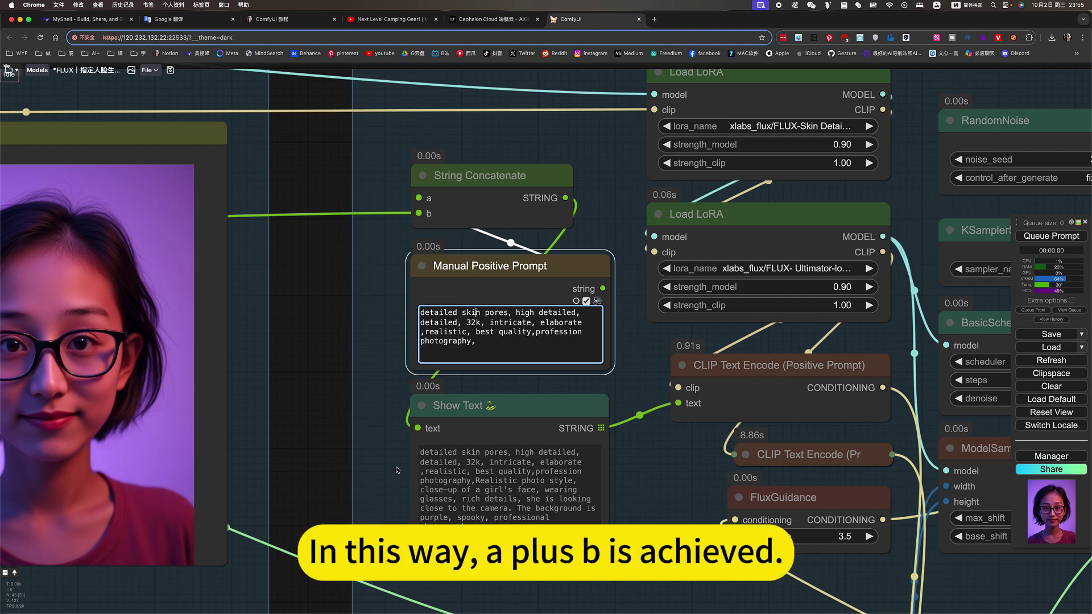
left_click_drag(394, 448, 469, 369)
scroll(486, 403, "up", 3)
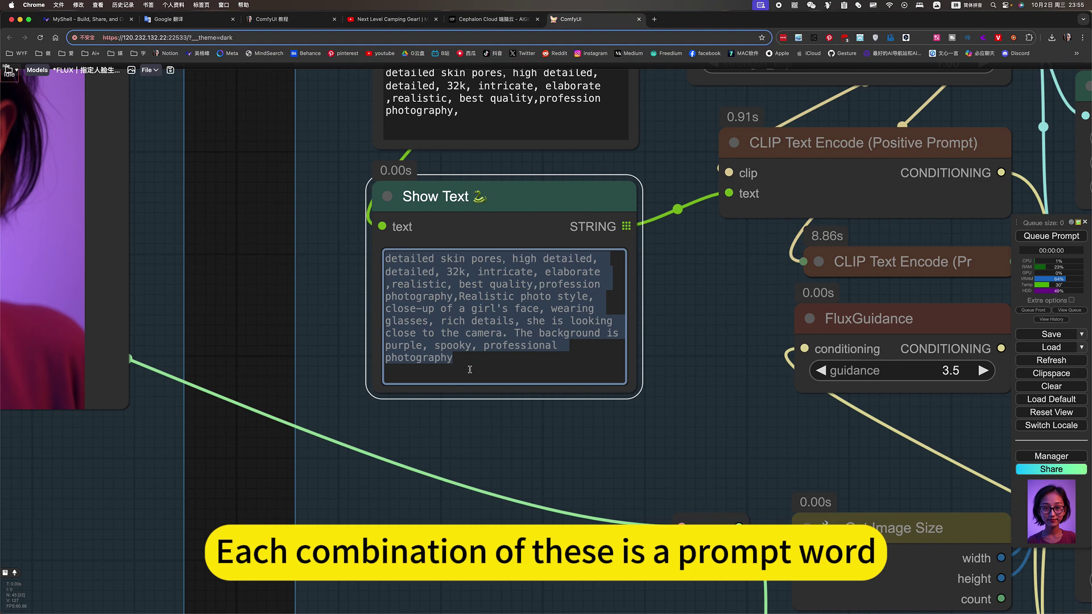
- Deselect the prompt text, zoom into the Image Comparer, then zoom out to frame both groups
left_click(682, 300)
scroll(685, 303, "down", 10)
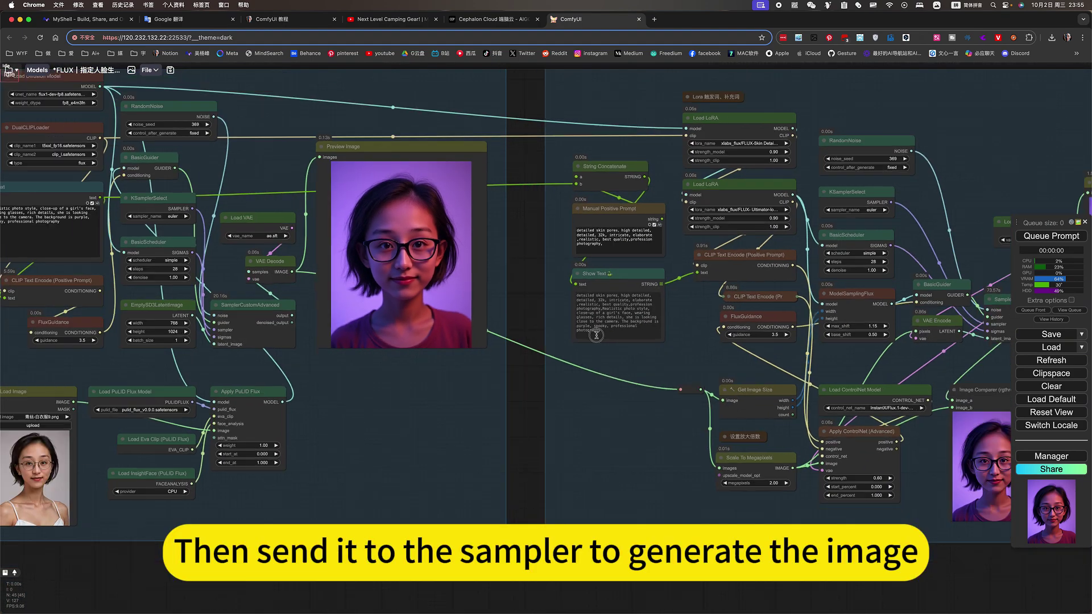
scroll(681, 354, "right", 5)
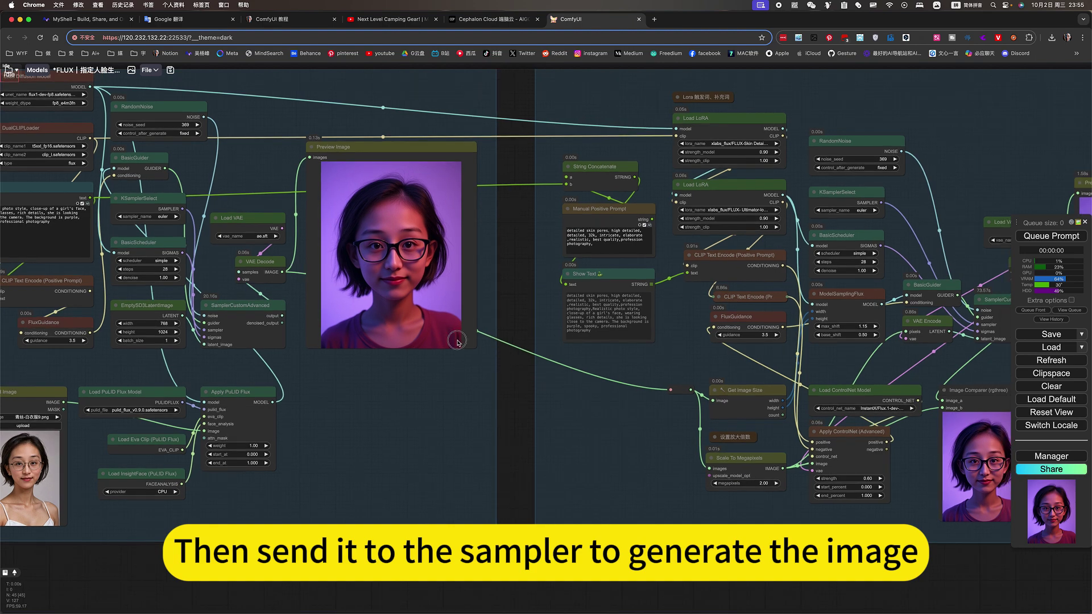
scroll(709, 469, "up", 15)
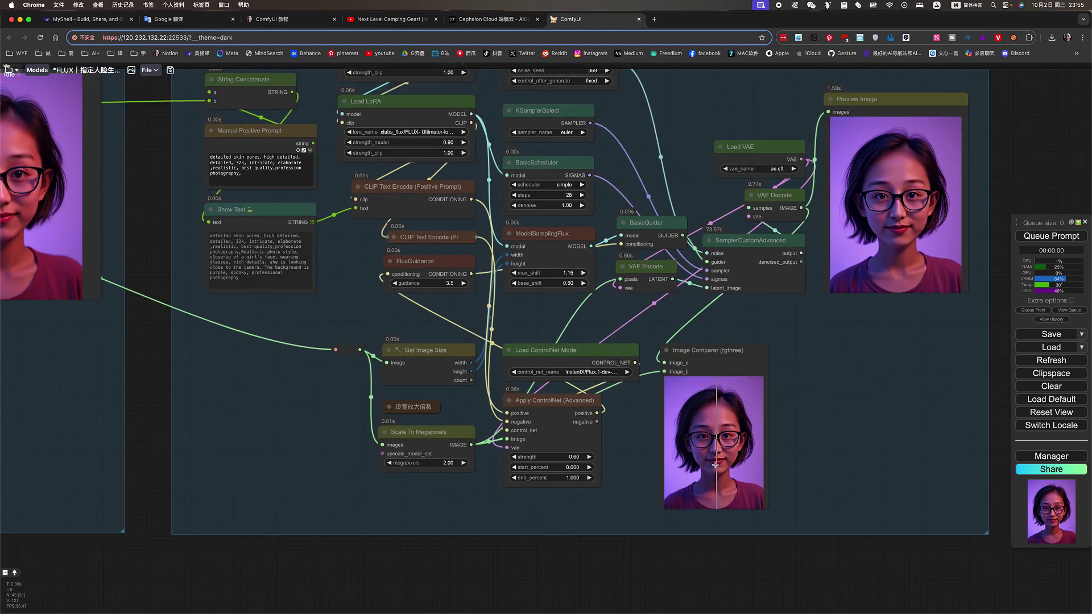
scroll(723, 447, "up", 6)
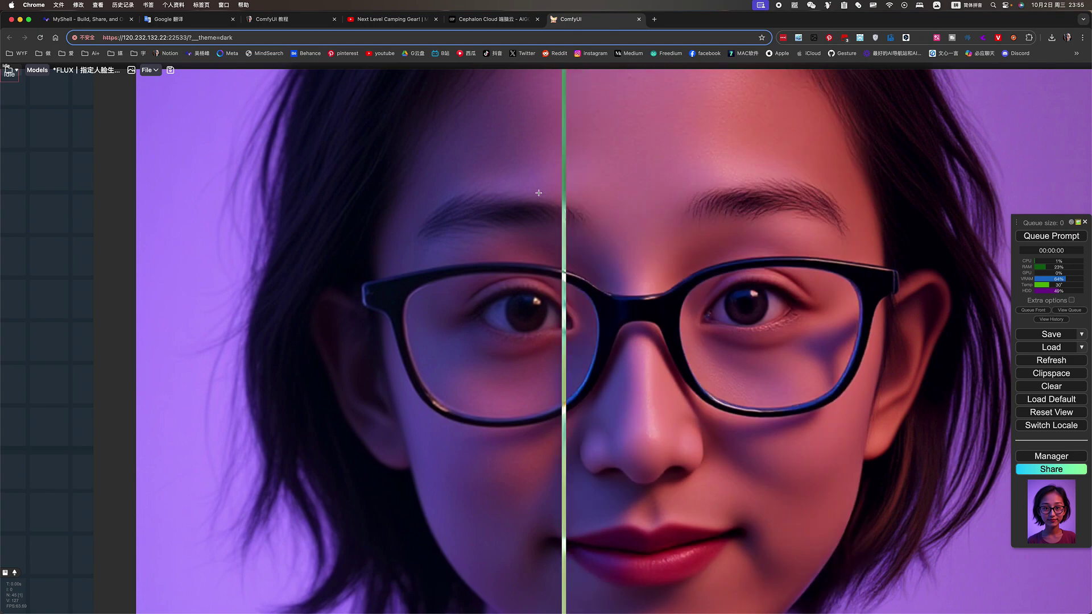
scroll(513, 219, "down", 6)
scroll(512, 218, "down", 14)
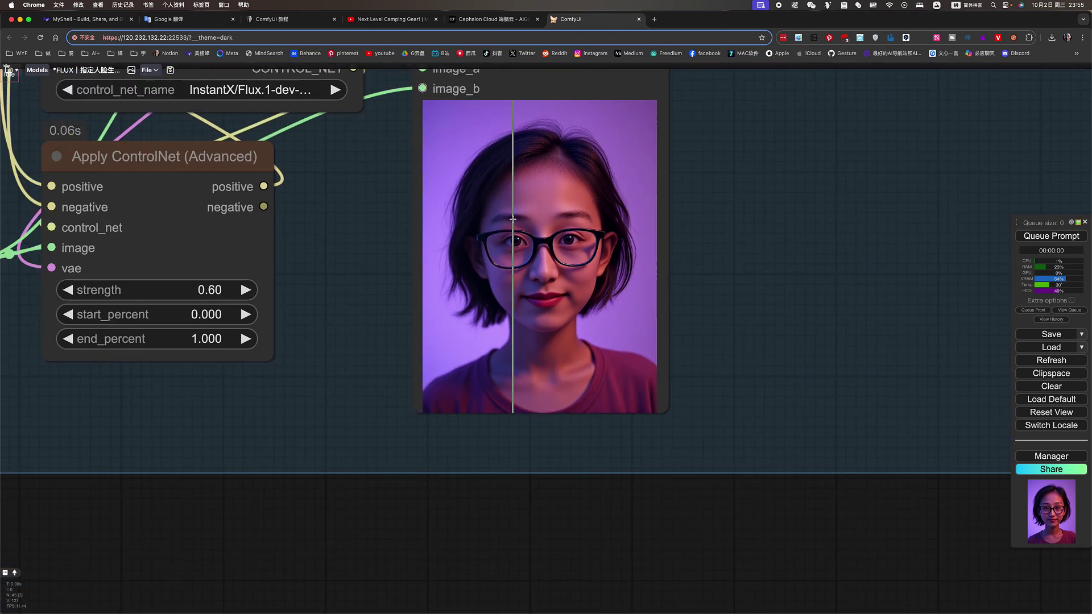
scroll(512, 218, "down", 5)
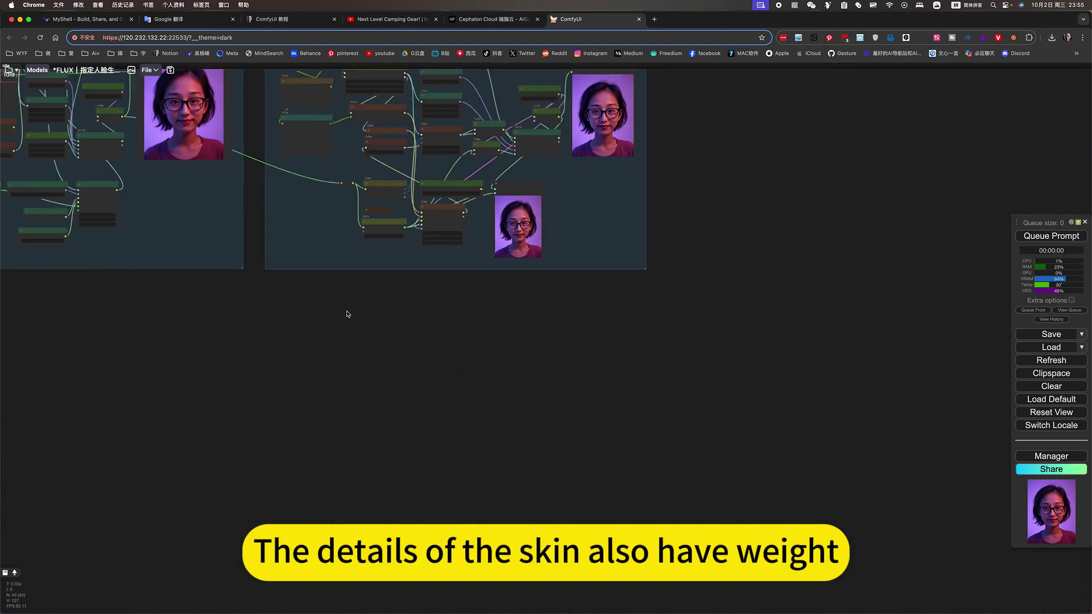
left_click_drag(345, 312, 835, 455)
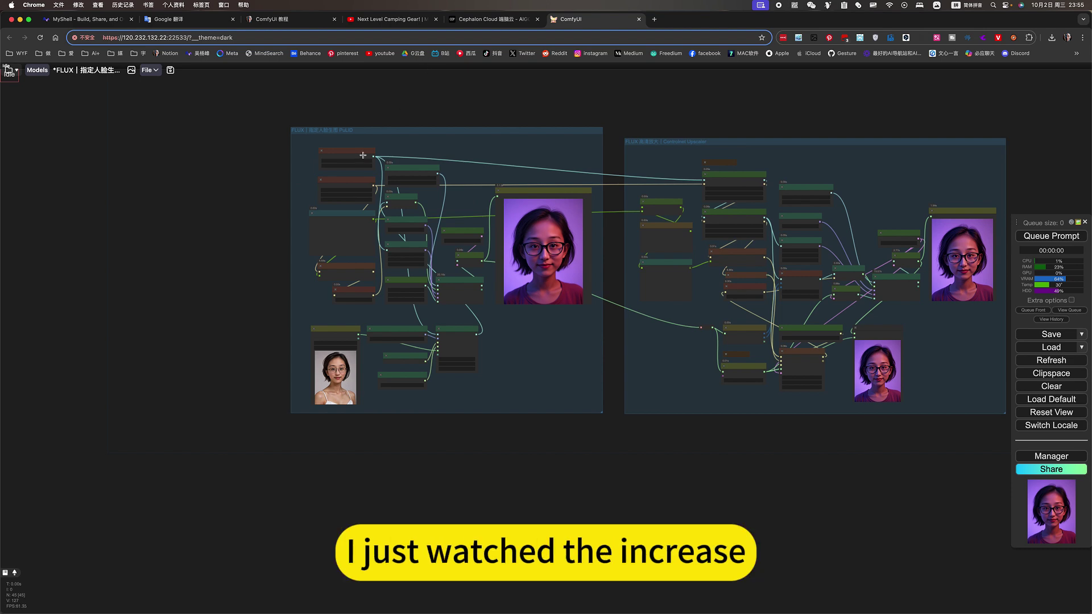
scroll(387, 162, "up", 9)
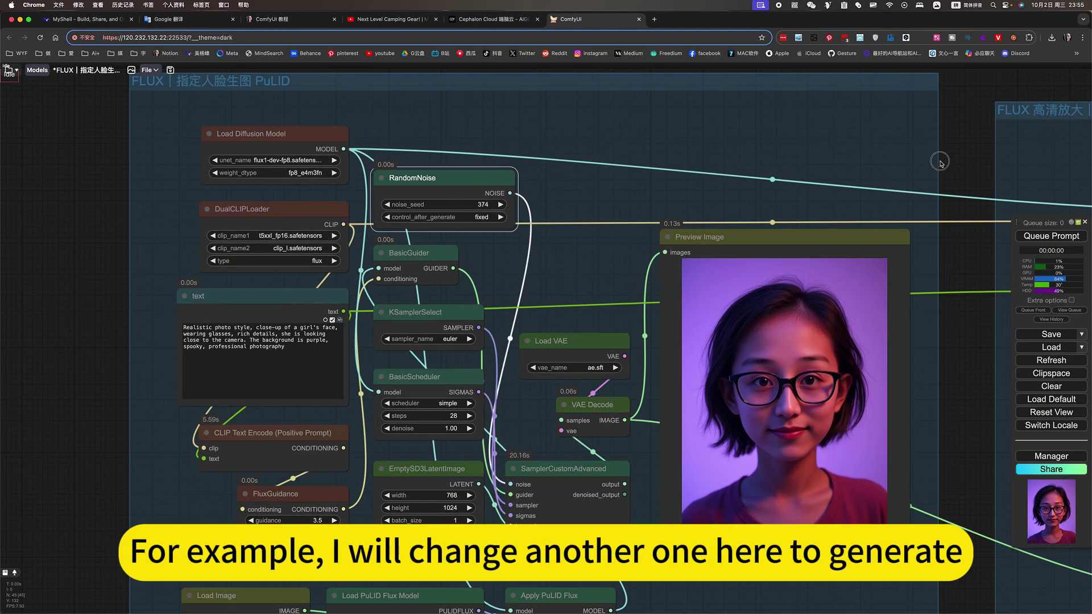
- Raise the upscaler's RandomNoise seed to 374 and queue a new run with the new seeds
scroll(938, 158, "right", 12)
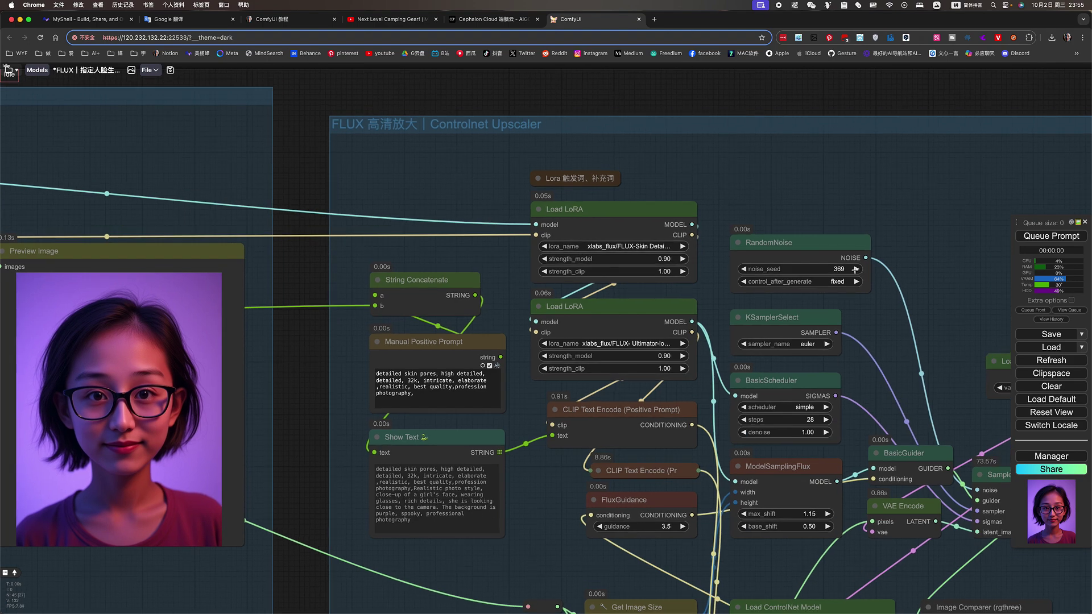
left_click(855, 269)
left_click(855, 269)
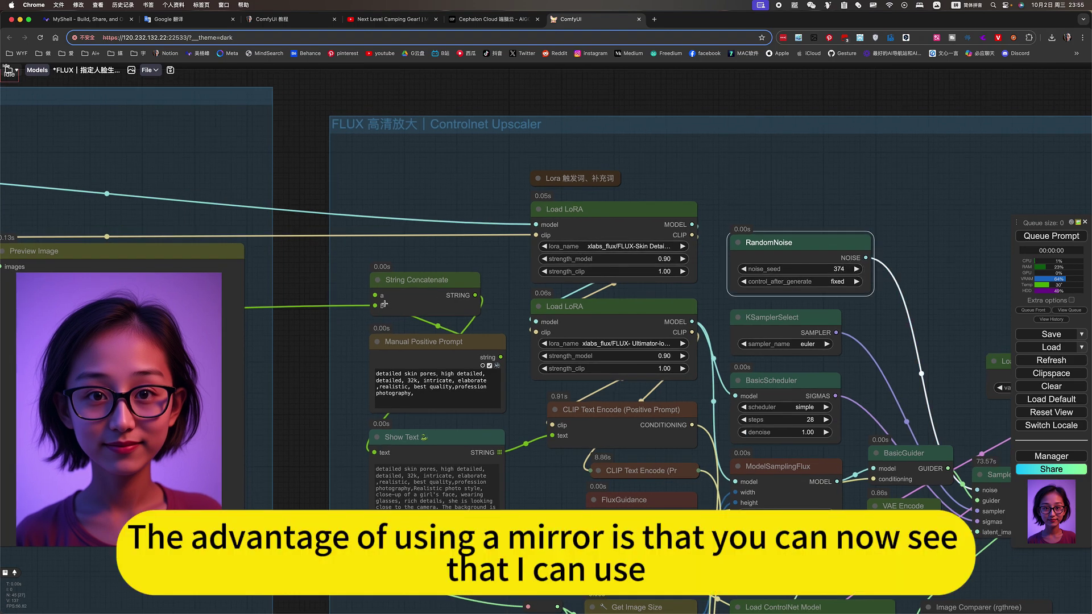
scroll(385, 305, "down", 10)
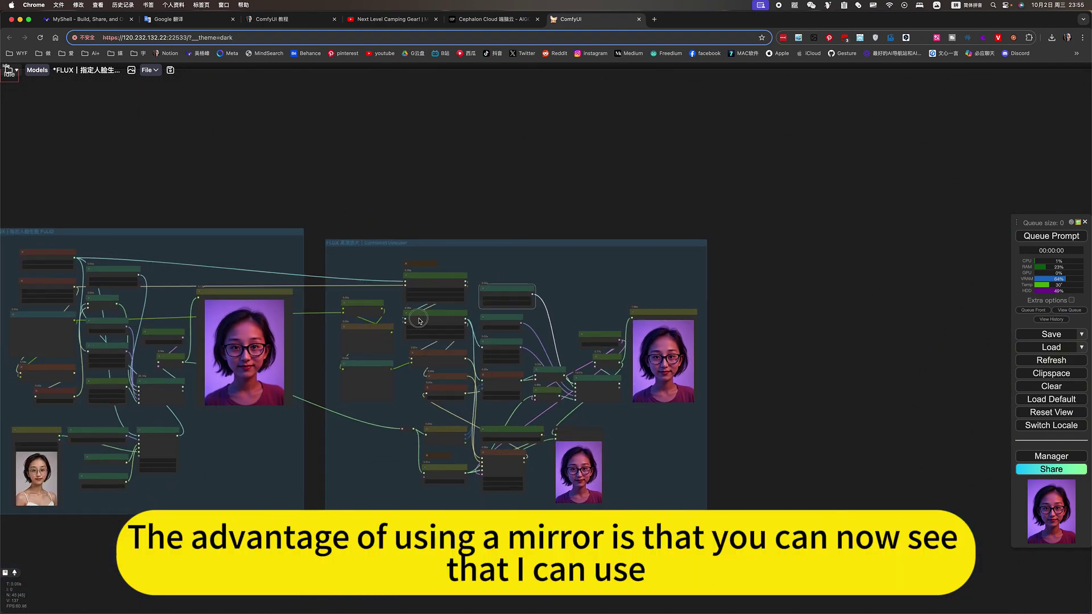
left_click_drag(167, 342, 459, 313)
scroll(459, 312, "up", 5)
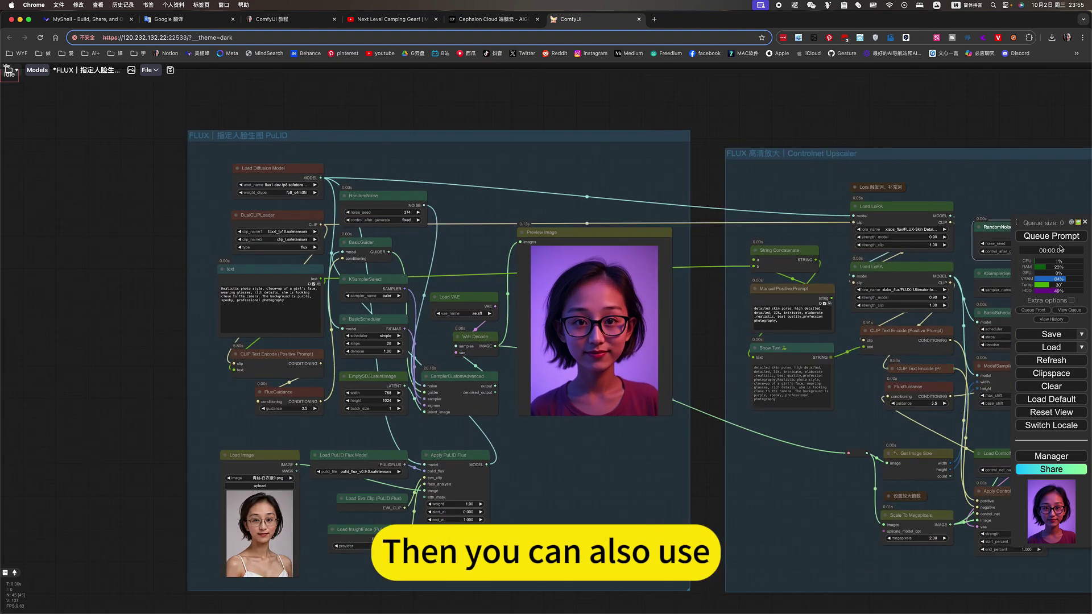
left_click(1058, 236)
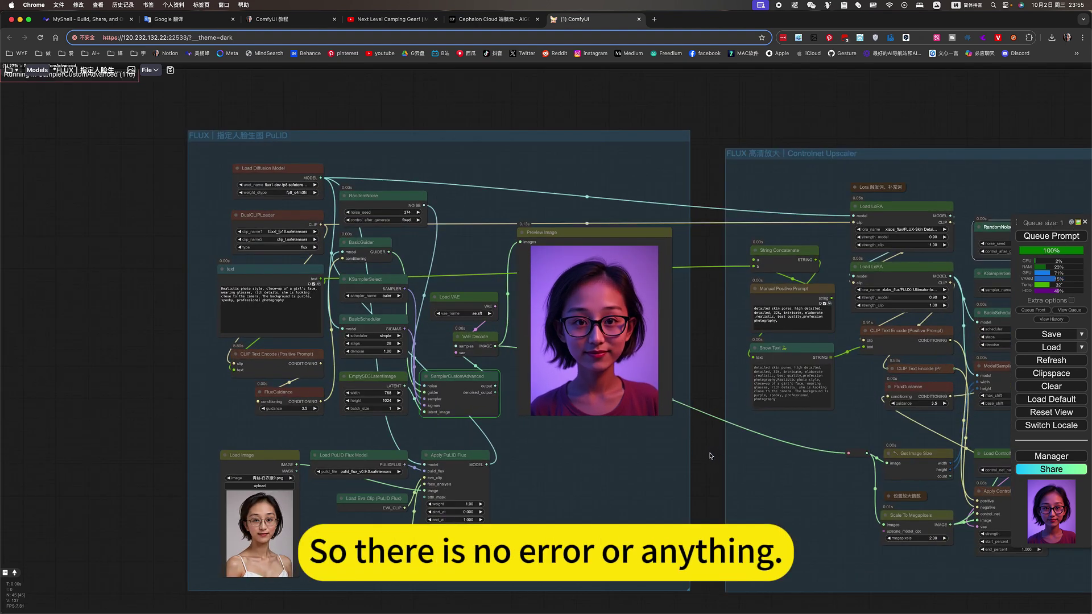
left_click_drag(710, 456, 545, 433)
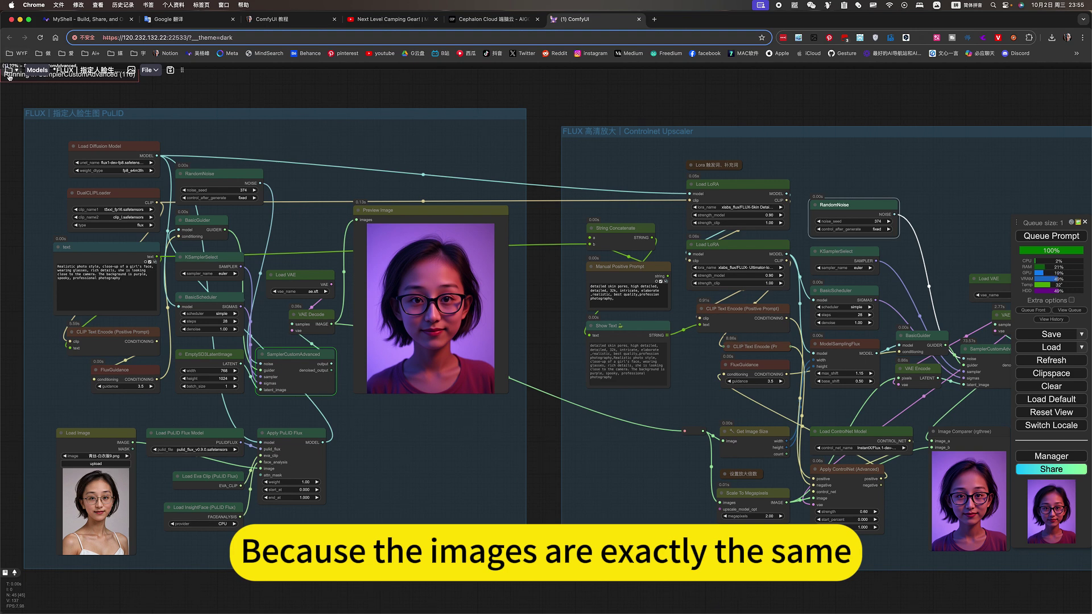
left_click(8, 70)
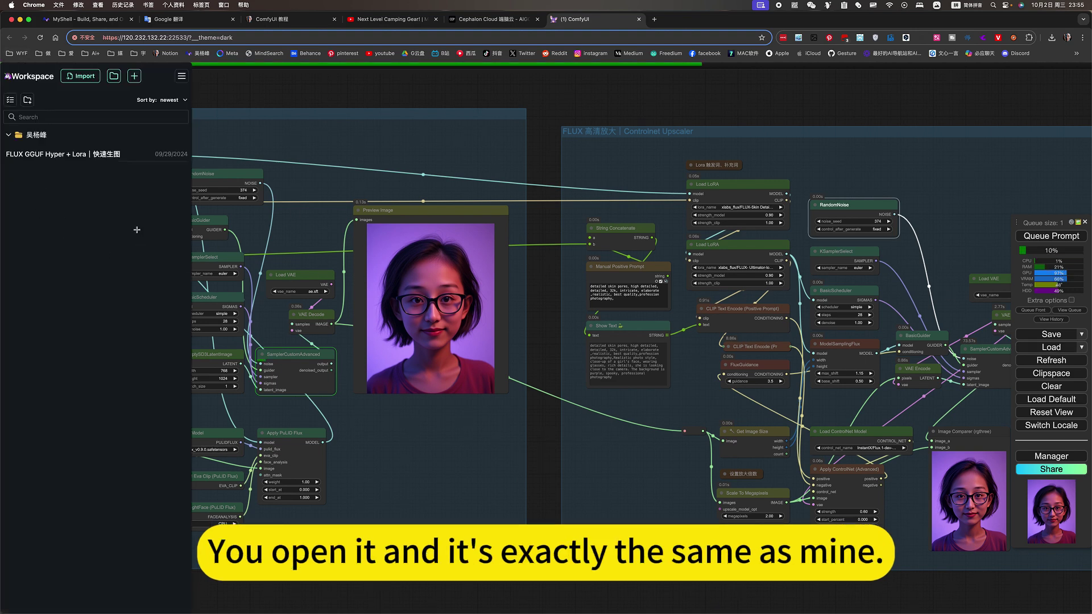
left_click(9, 136)
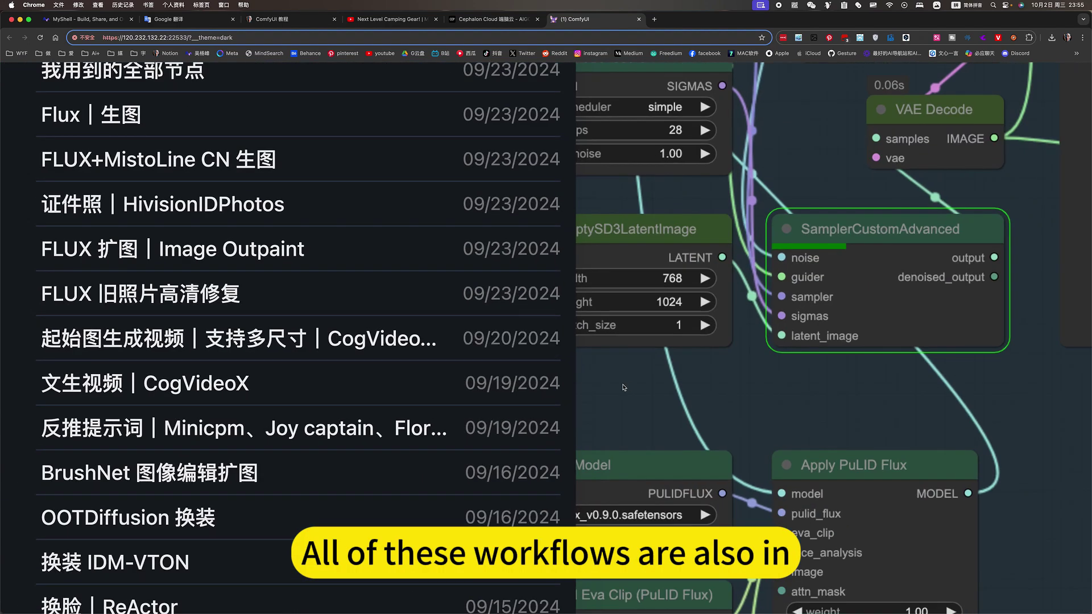
left_click(715, 392)
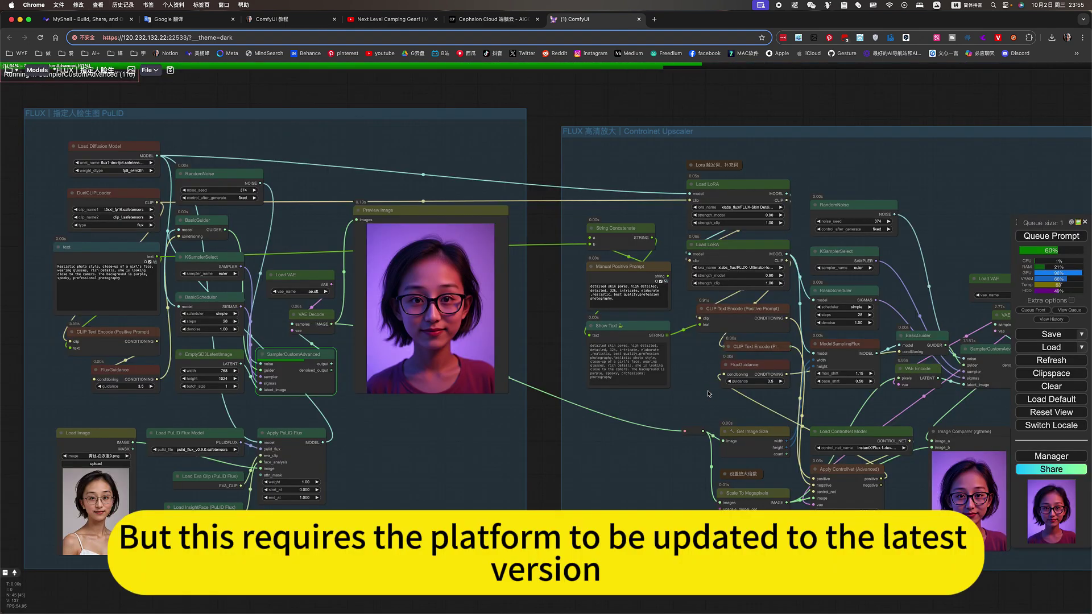
mouse_move(543, 362)
left_mouse_down()
mouse_move(554, 371)
mouse_move(555, 360)
left_mouse_up()
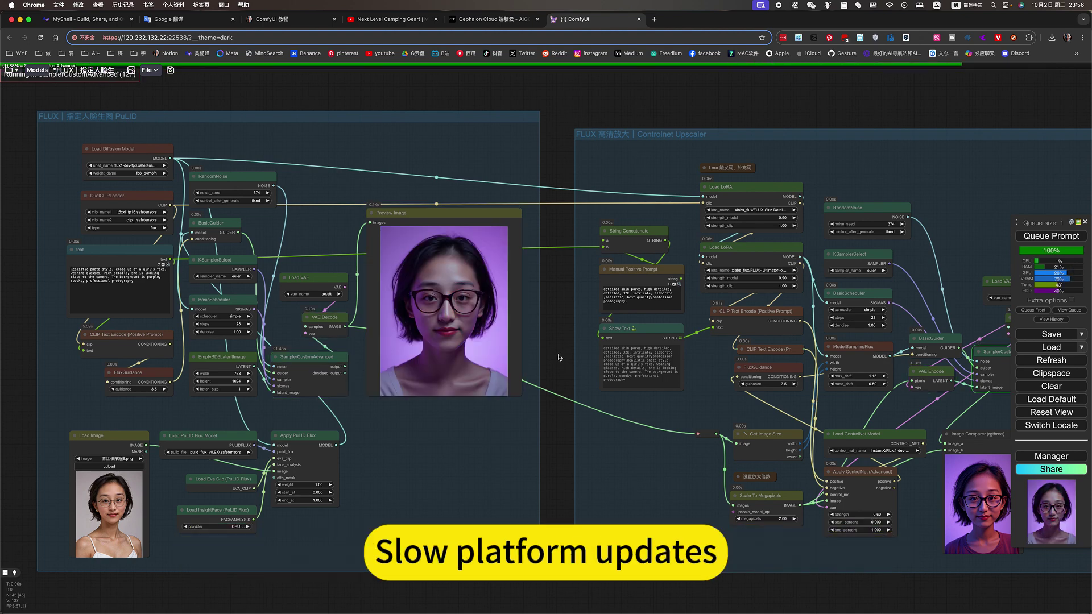
scroll(414, 300, "up", 15)
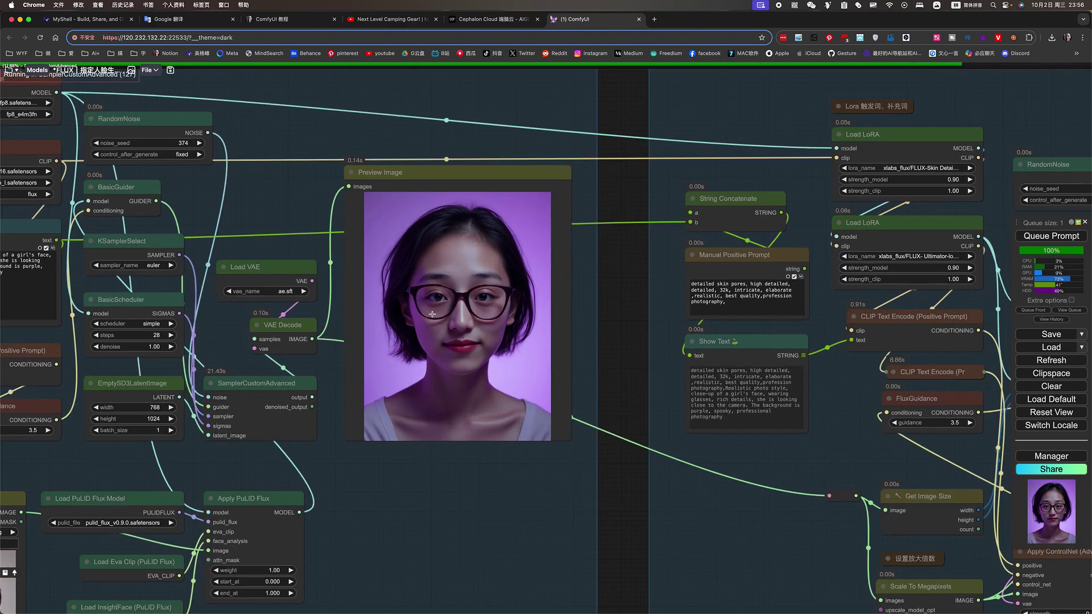
scroll(441, 319, "up", 3)
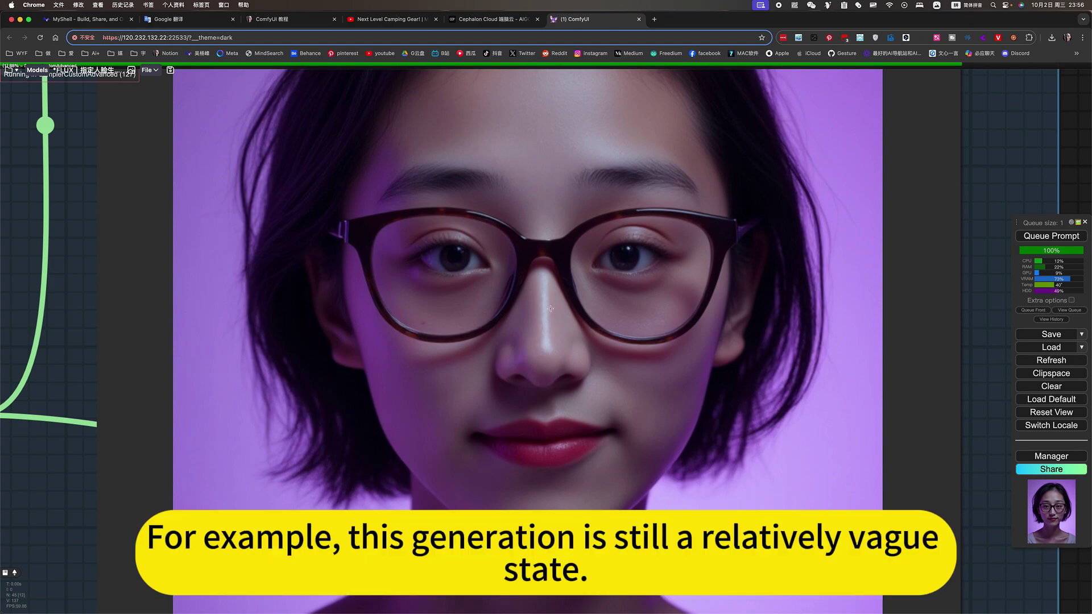
scroll(638, 162, "up", 5)
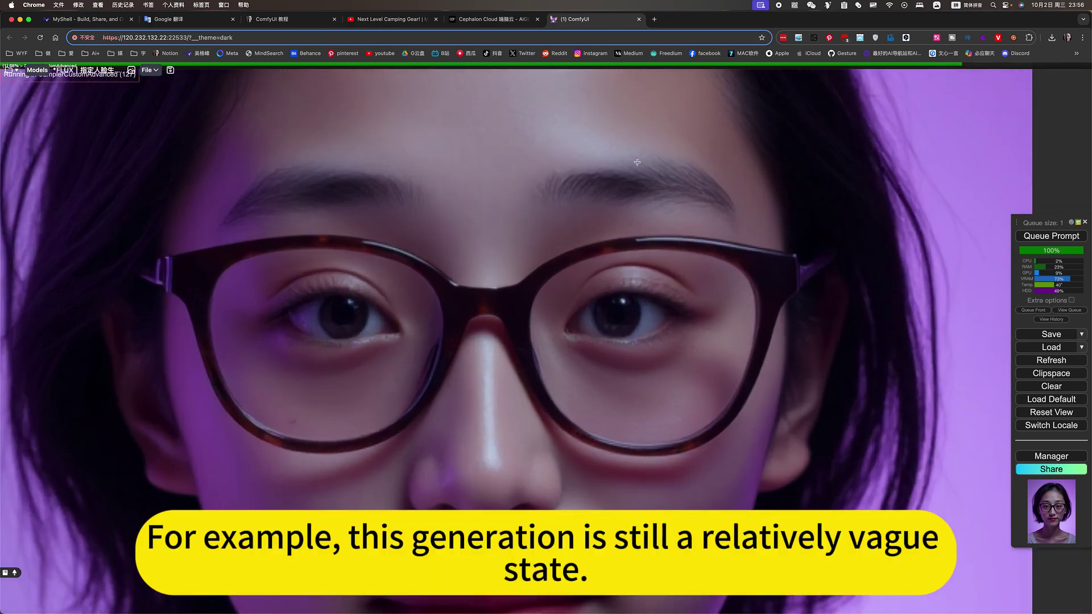
scroll(626, 220, "down", 12)
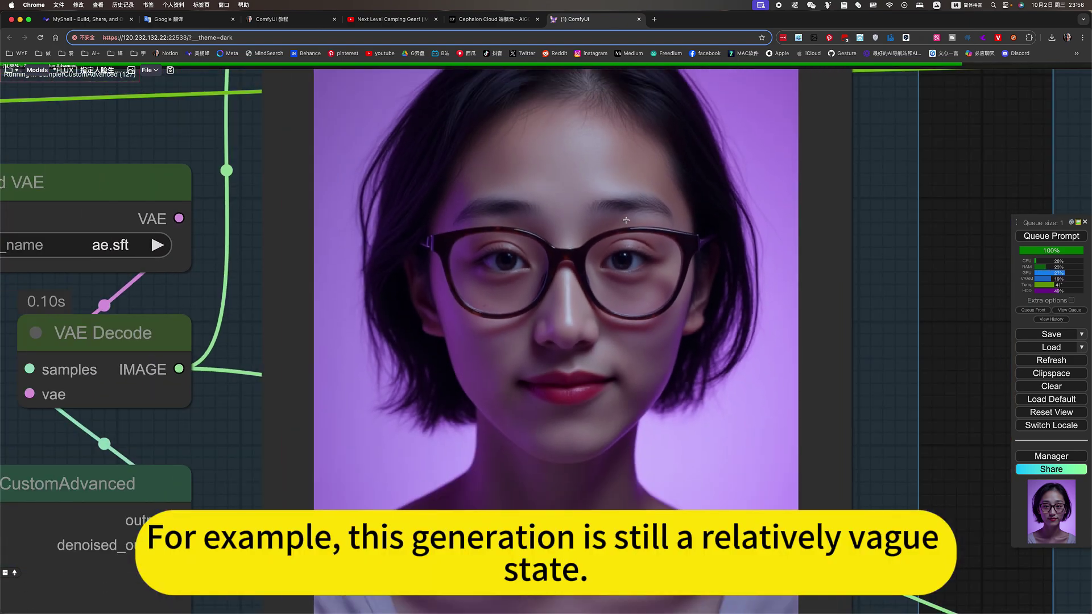
scroll(626, 220, "down", 5)
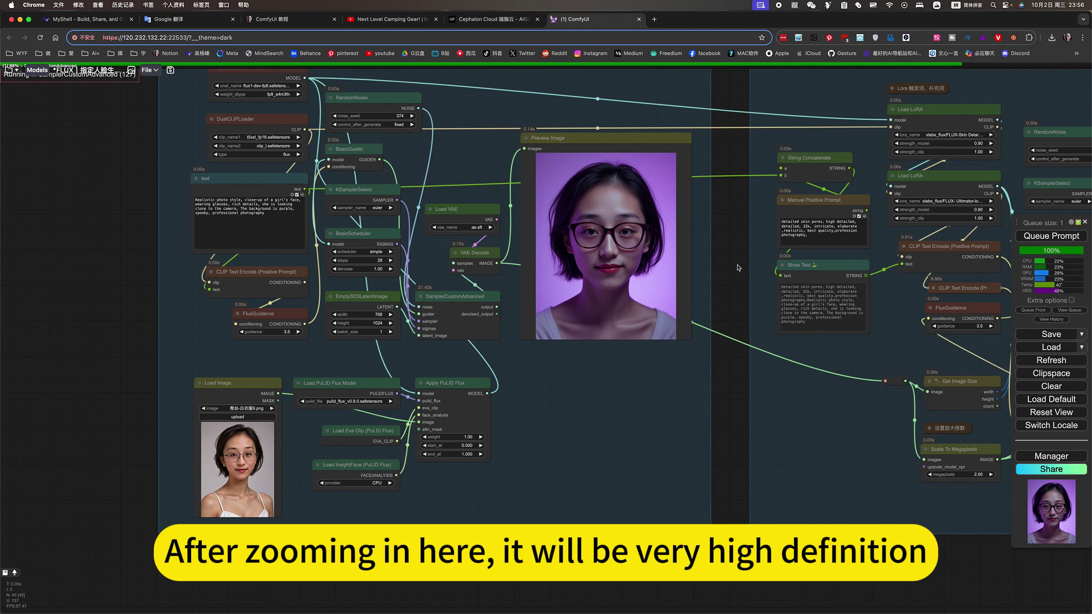
scroll(707, 267, "down", 5)
scroll(901, 357, "up", 5)
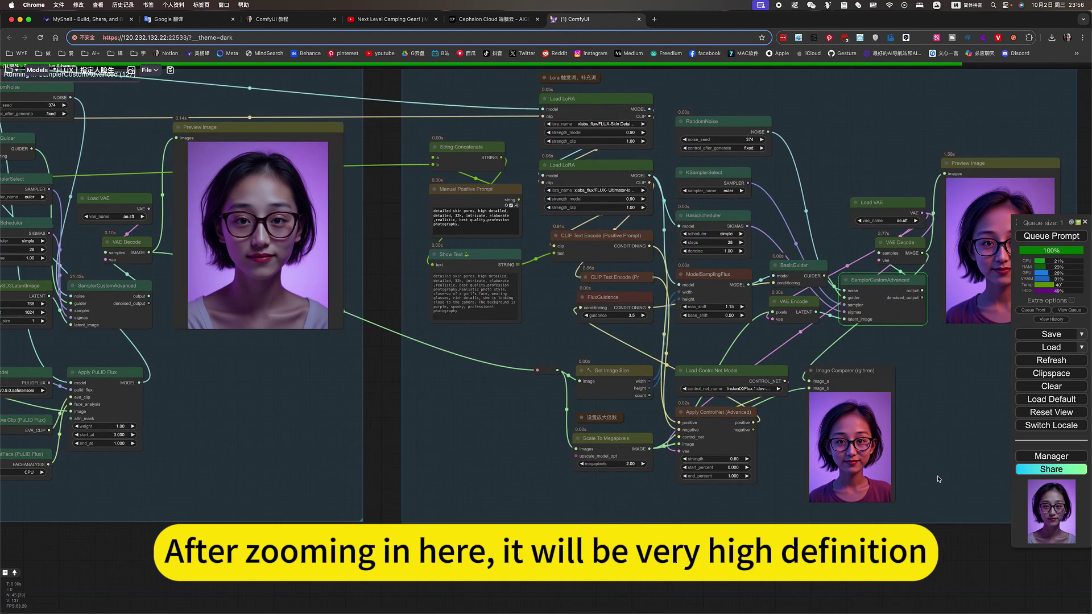
left_click_drag(493, 440, 938, 438)
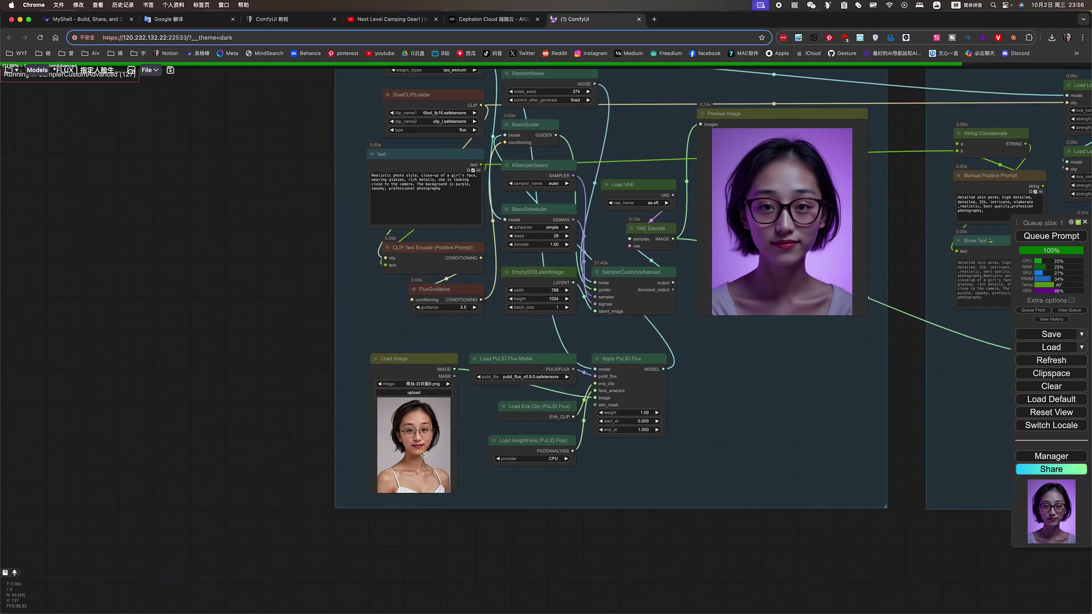
scroll(397, 429, "up", 1)
scroll(397, 429, "up", 3)
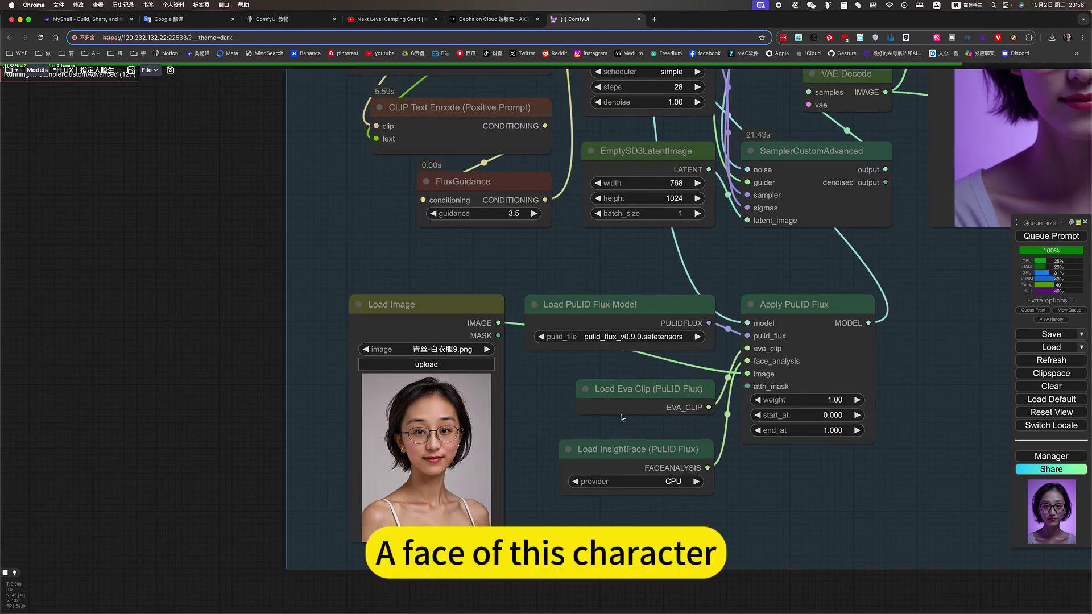
left_click(845, 400)
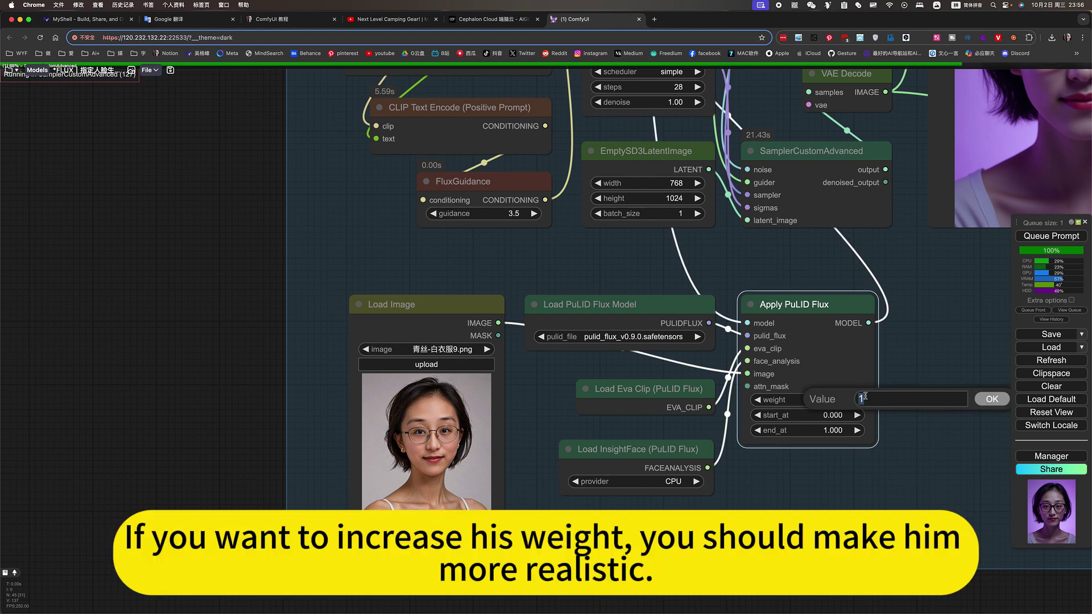
left_click(991, 400)
left_click_drag(925, 411, 306, 513)
scroll(492, 389, "down", 3)
left_click_drag(548, 433, 206, 412)
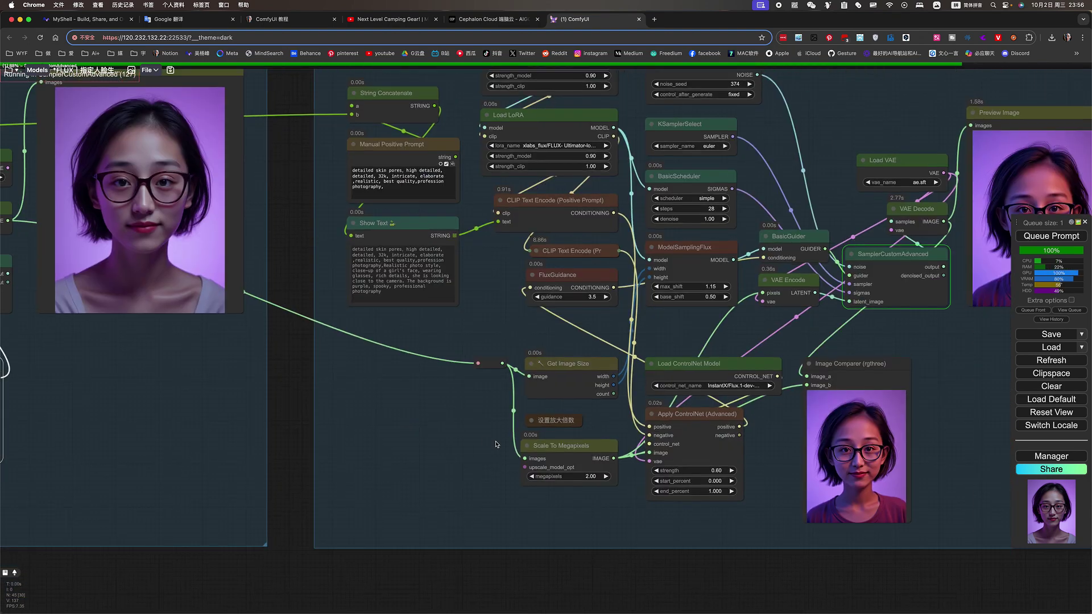
left_click_drag(960, 425, 876, 445)
scroll(869, 424, "down", 3)
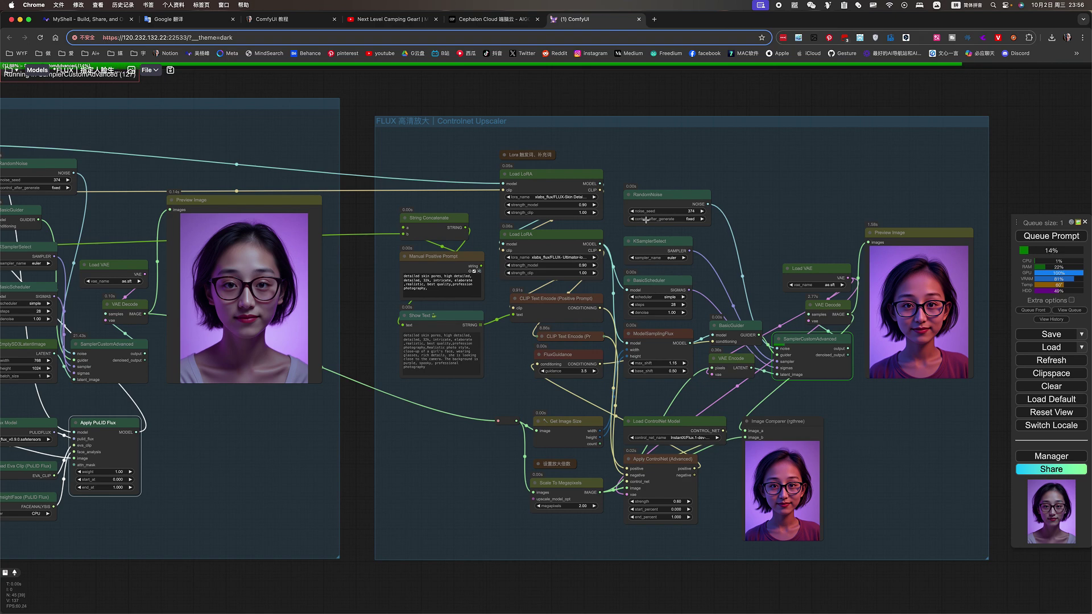
scroll(645, 219, "up", 4)
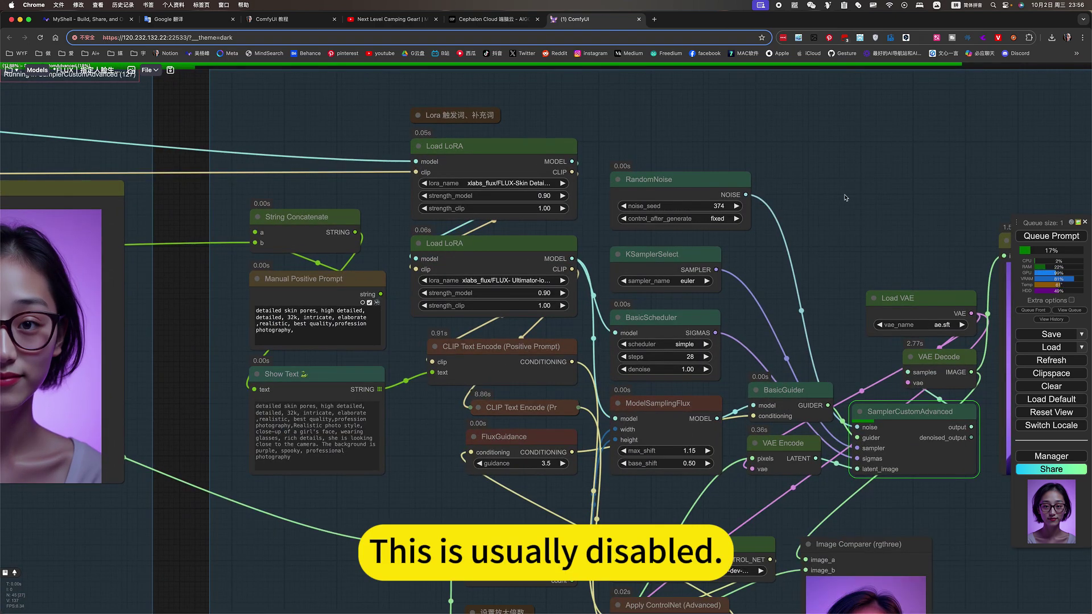
right_click(844, 195)
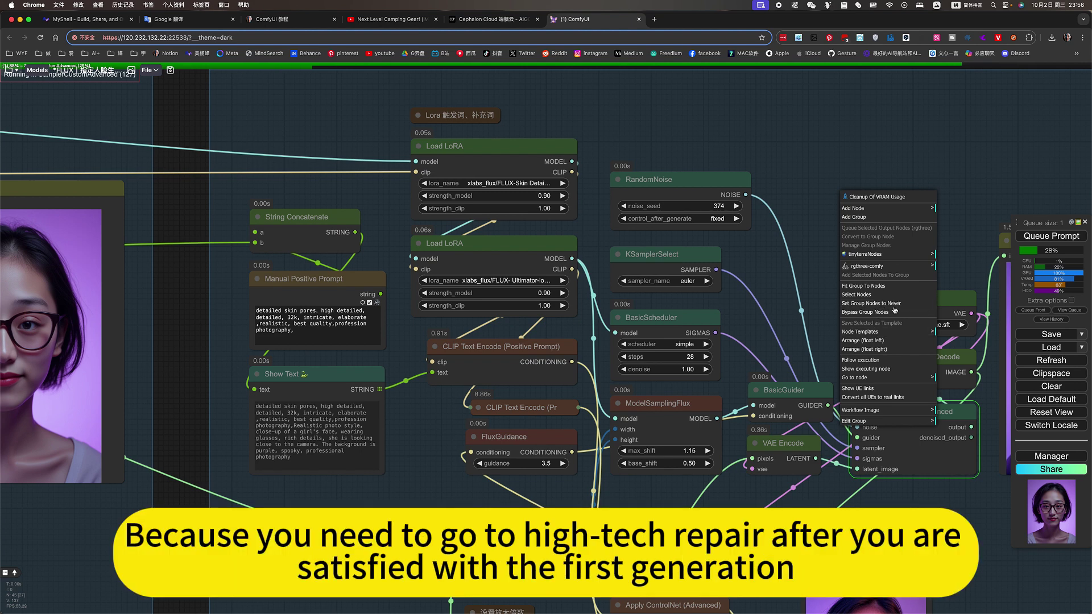
left_click(865, 312)
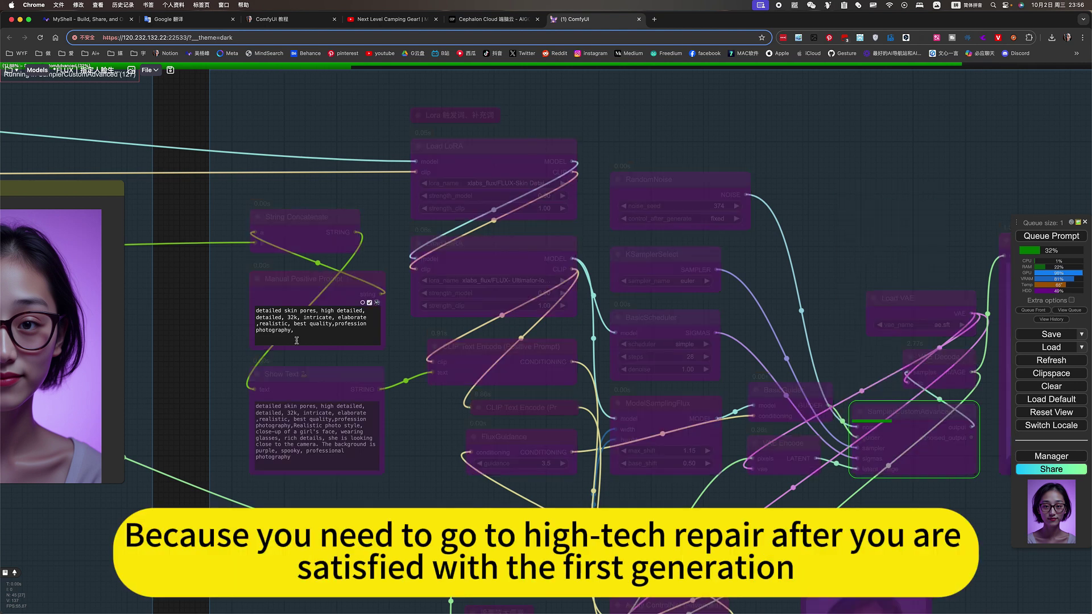
scroll(389, 342, "down", 5)
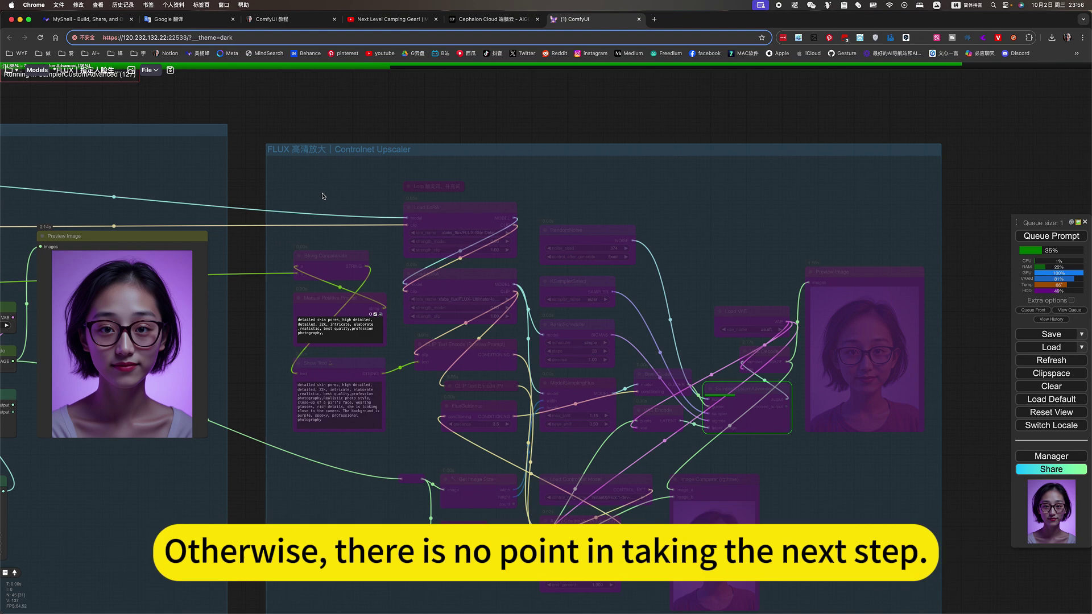
scroll(467, 190, "left", 5)
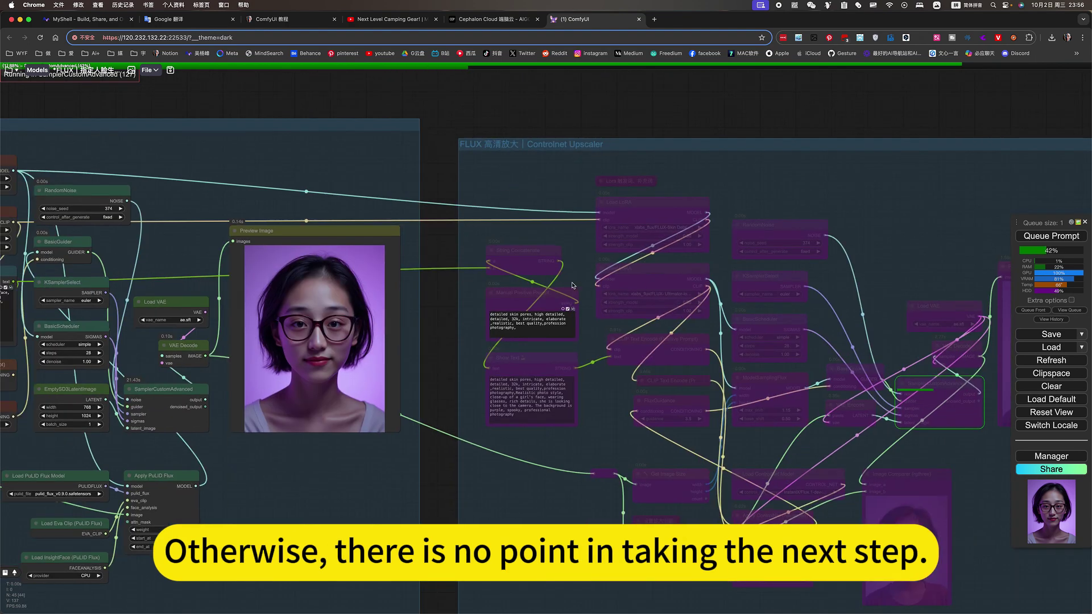
scroll(337, 494, "left", 5)
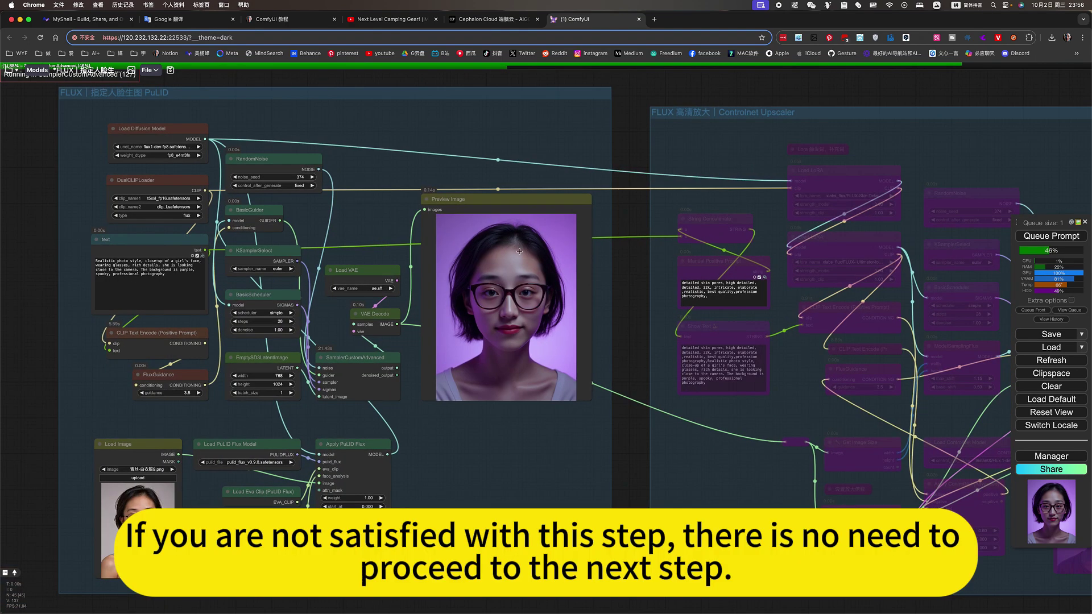
scroll(681, 233, "right", 4)
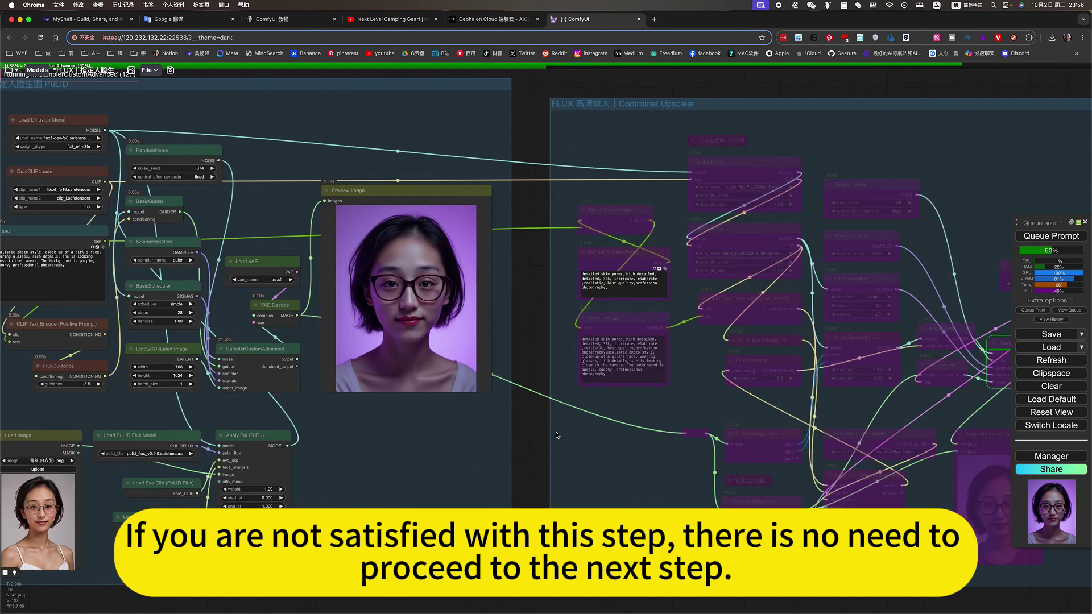
scroll(795, 165, "right", 4)
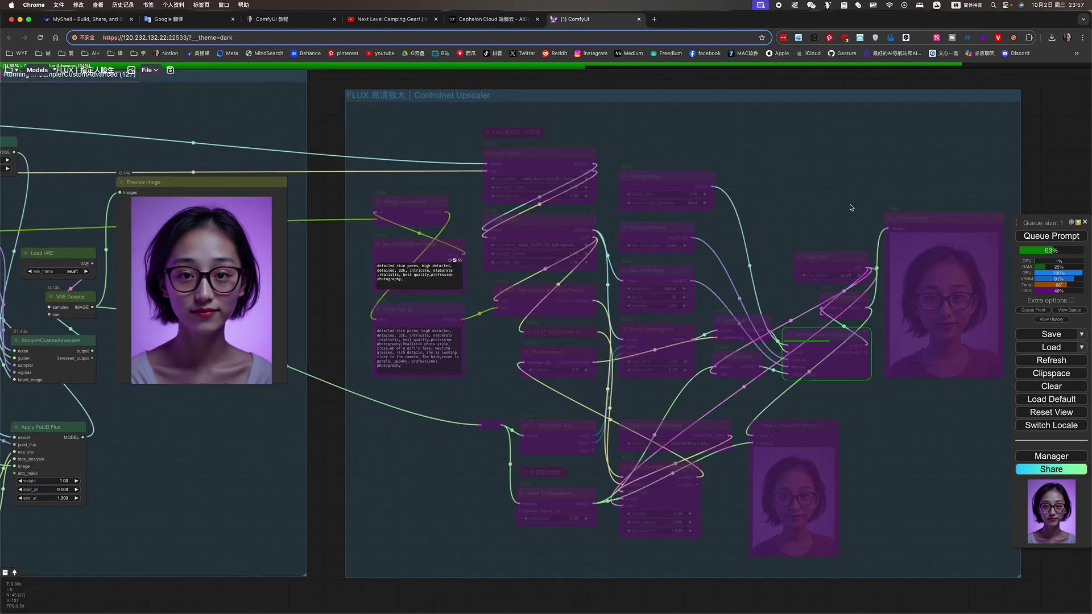
right_click(767, 164)
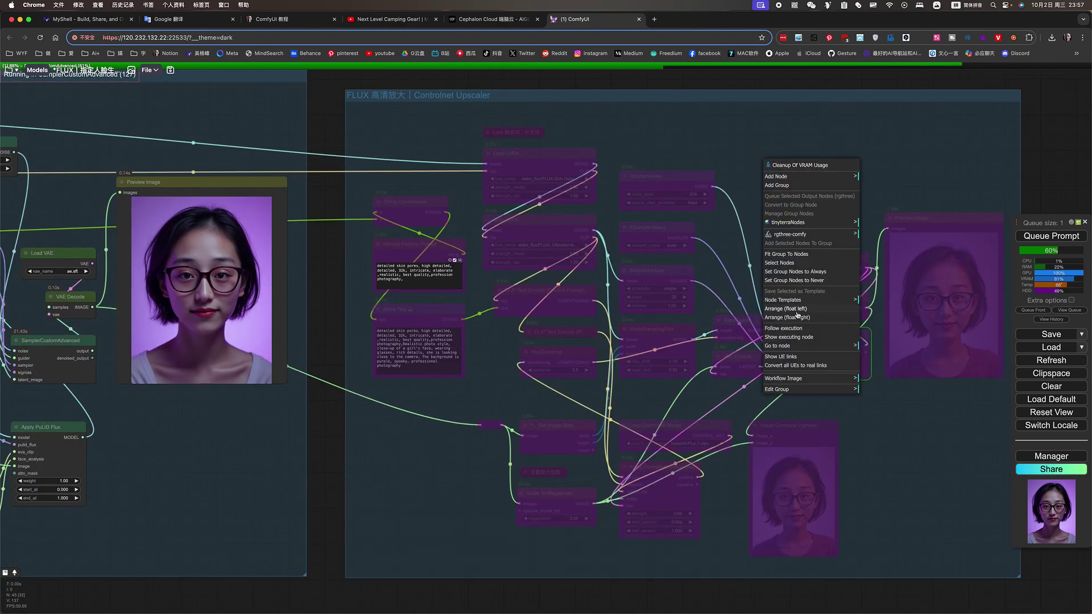
left_click(806, 272)
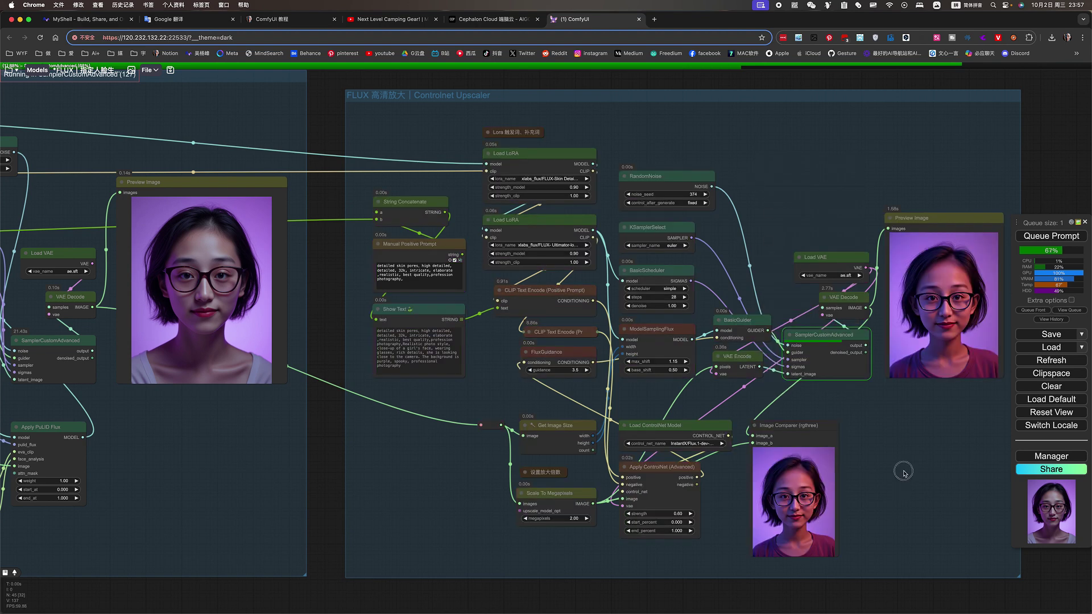
- Frame the upscaler group, select Load ControlNet Model, and zoom into the finished seed-374 comparison
left_click_drag(902, 470, 794, 390)
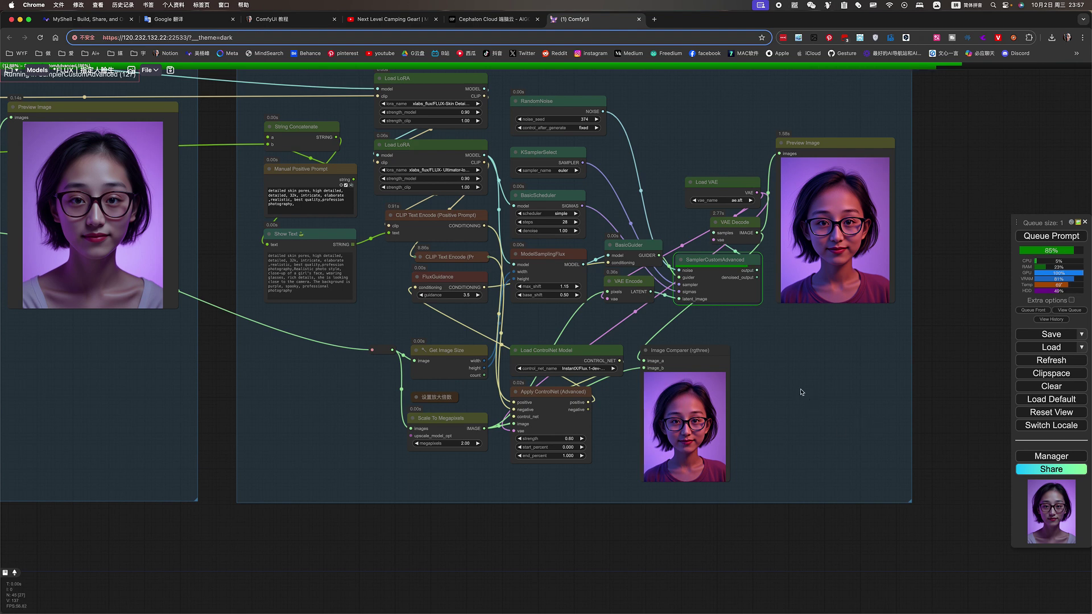
left_click_drag(801, 392, 888, 477)
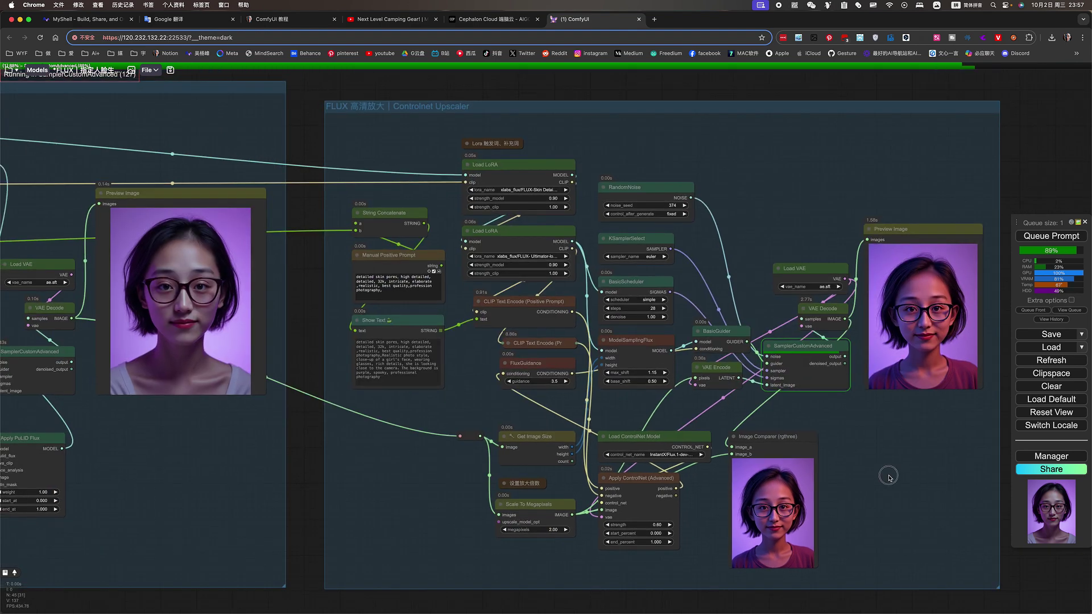
left_click(654, 435)
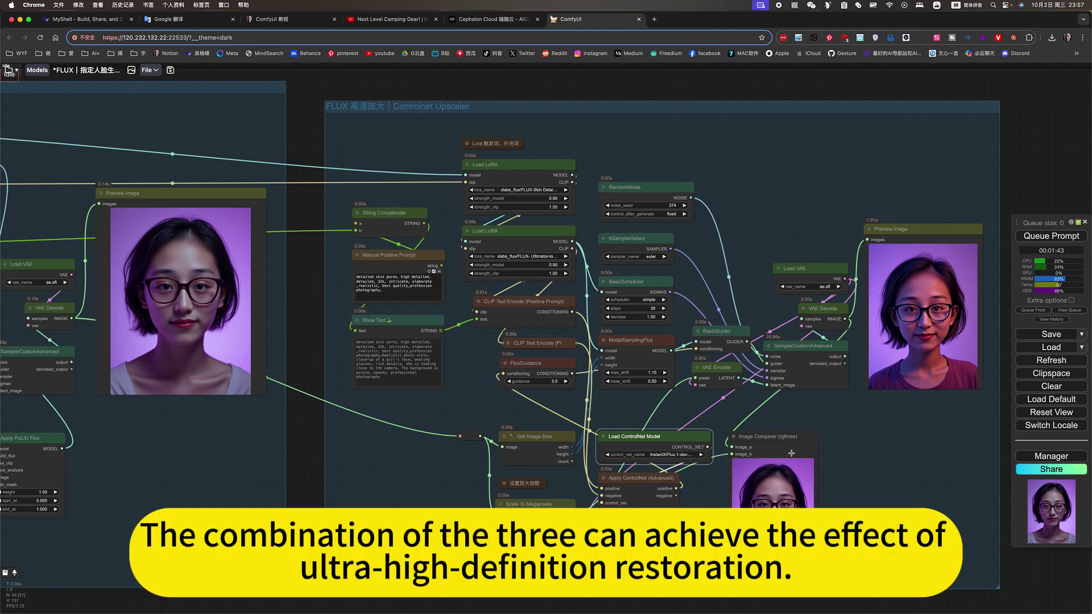
scroll(828, 373, "up", 5)
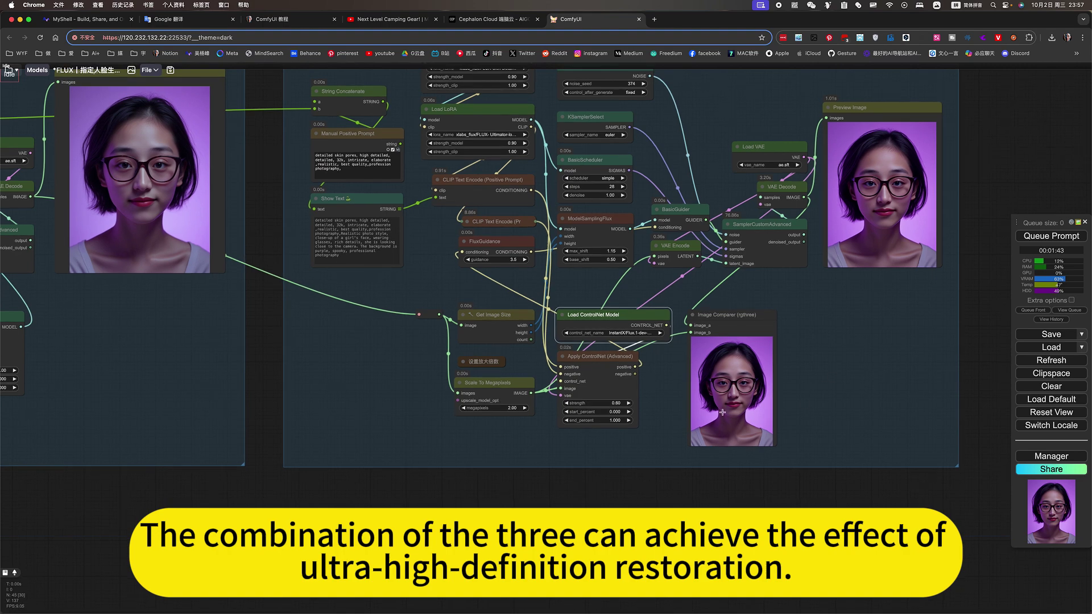
scroll(738, 390, "up", 15)
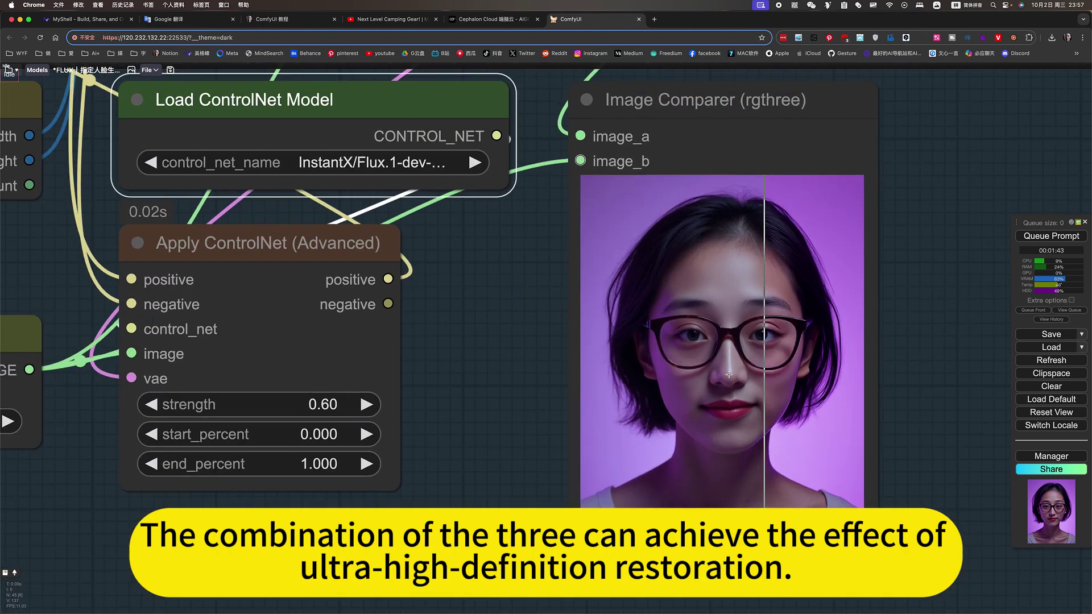
scroll(798, 279, "up", 5)
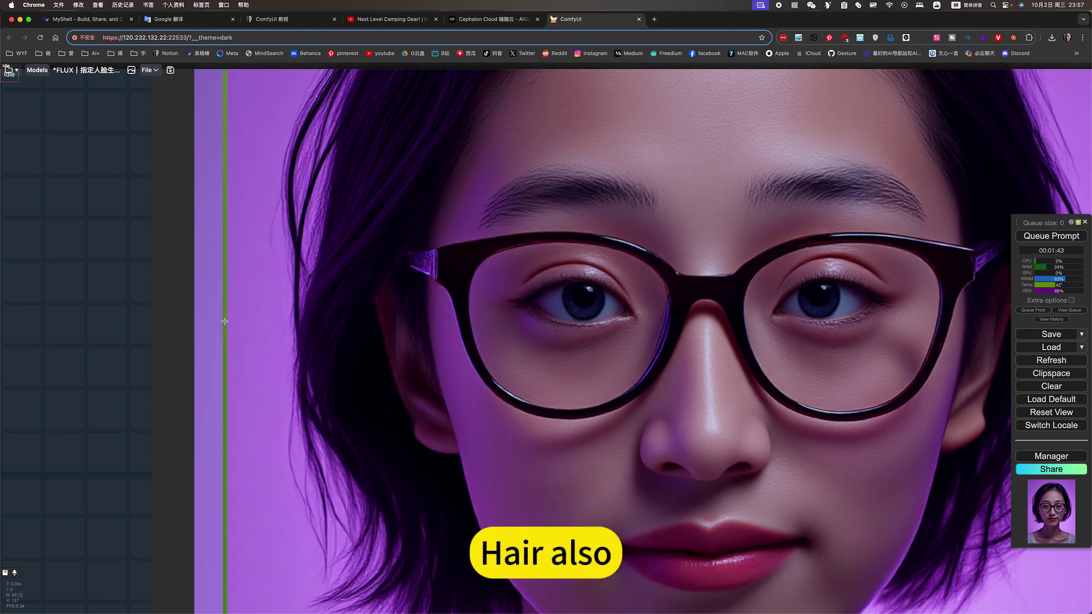
scroll(237, 321, "down", 5)
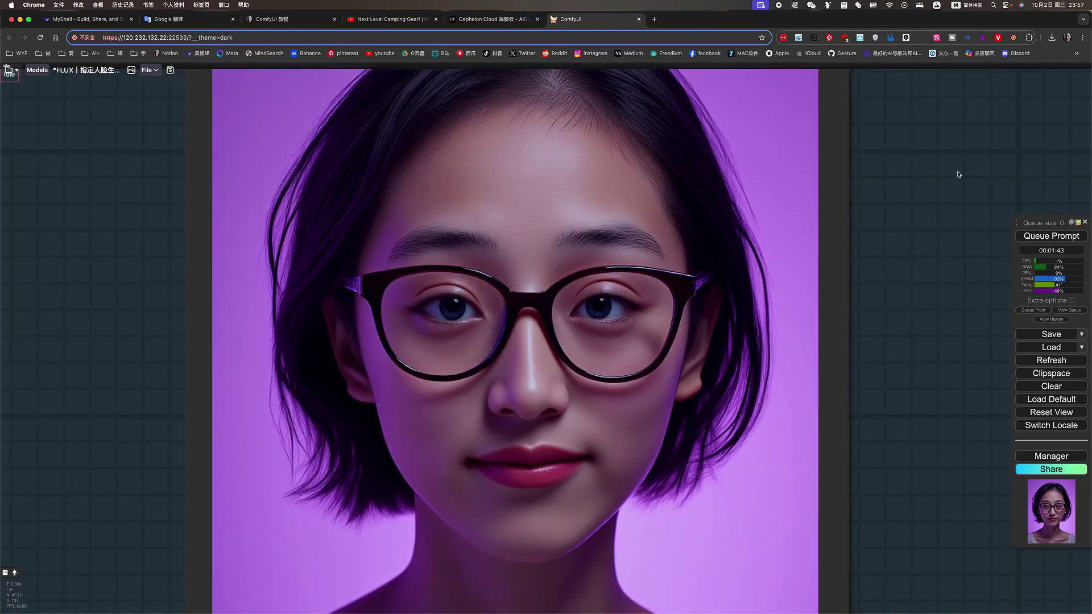
left_click_drag(919, 168, 936, 366)
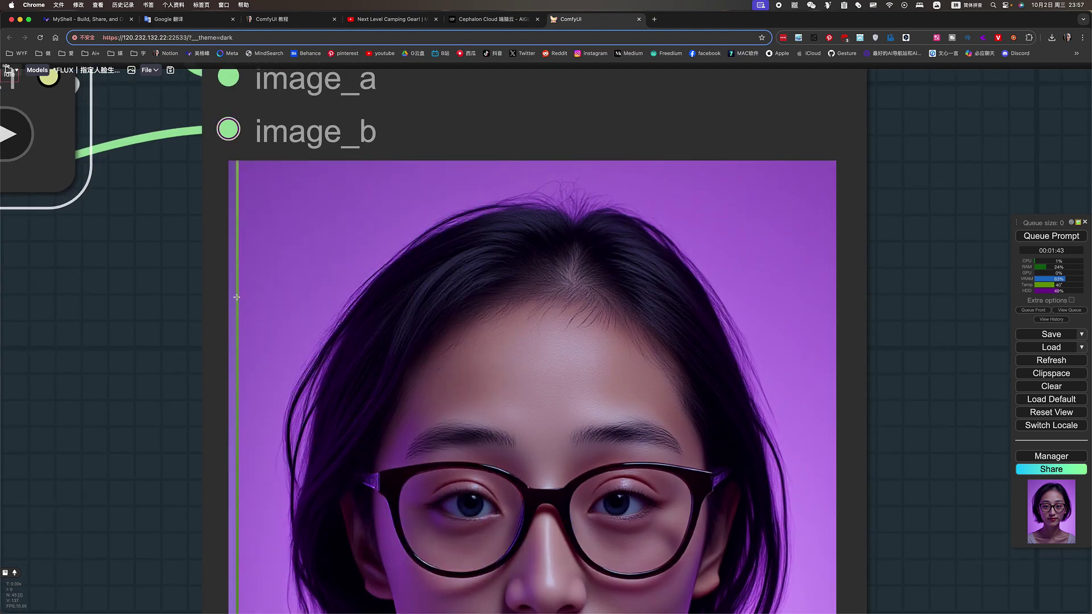
left_click_drag(905, 421, 953, 238)
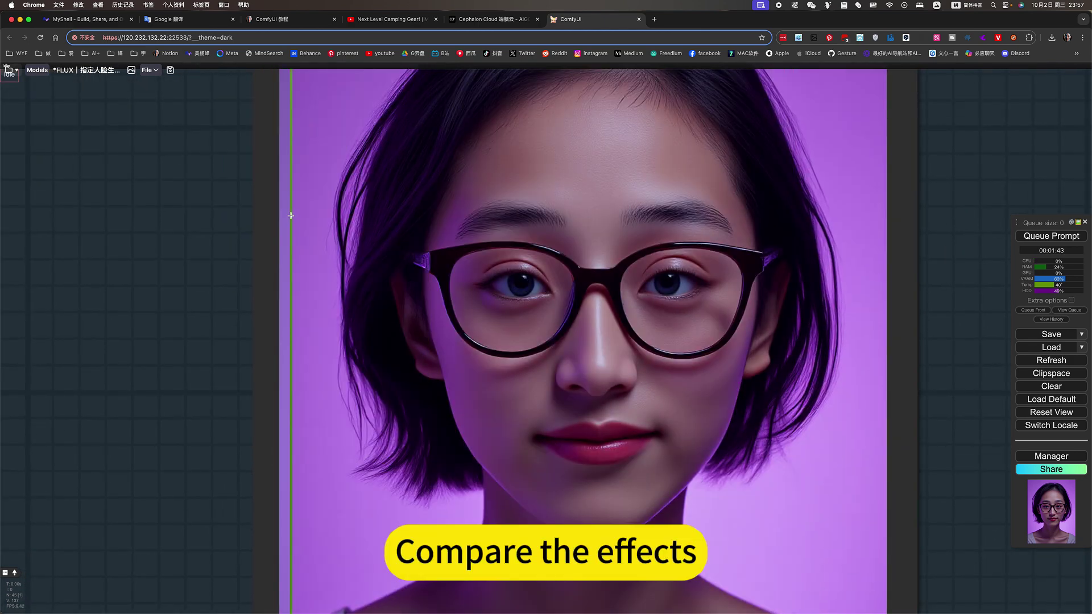